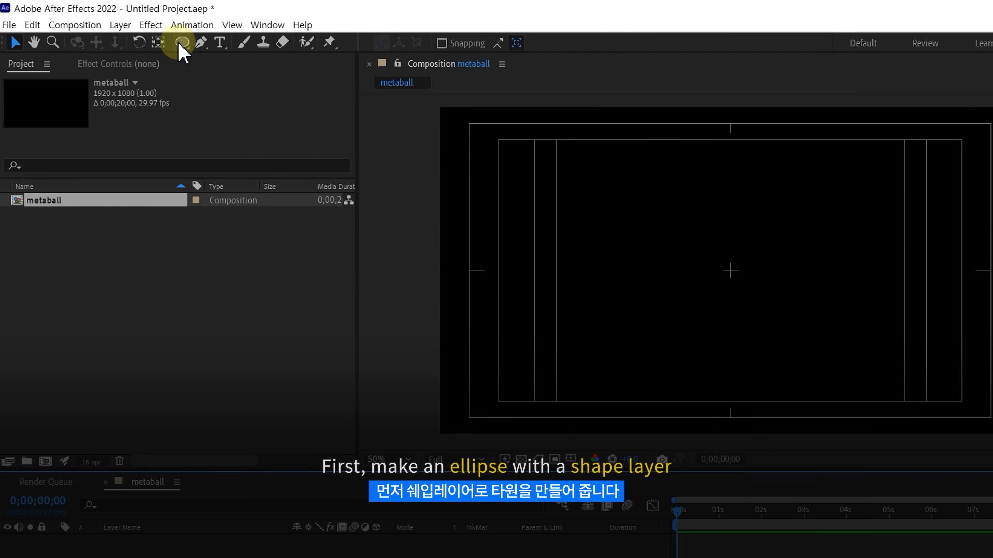
# Draw an orange circle centred in the metaball composition on a new shape layer
pyautogui.click(174, 41)
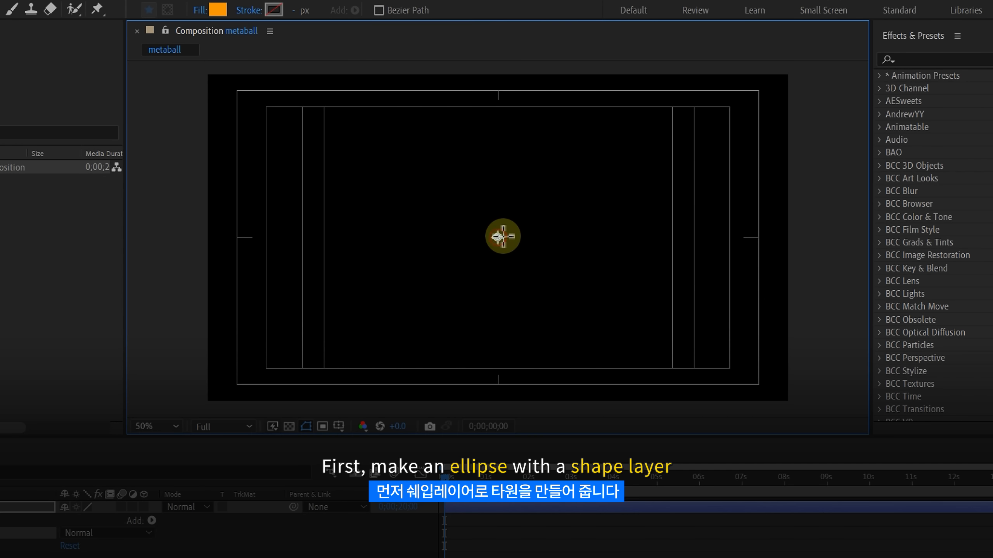
pyautogui.moveTo(498, 239); pyautogui.dragTo(553, 220)
pyautogui.press('v')
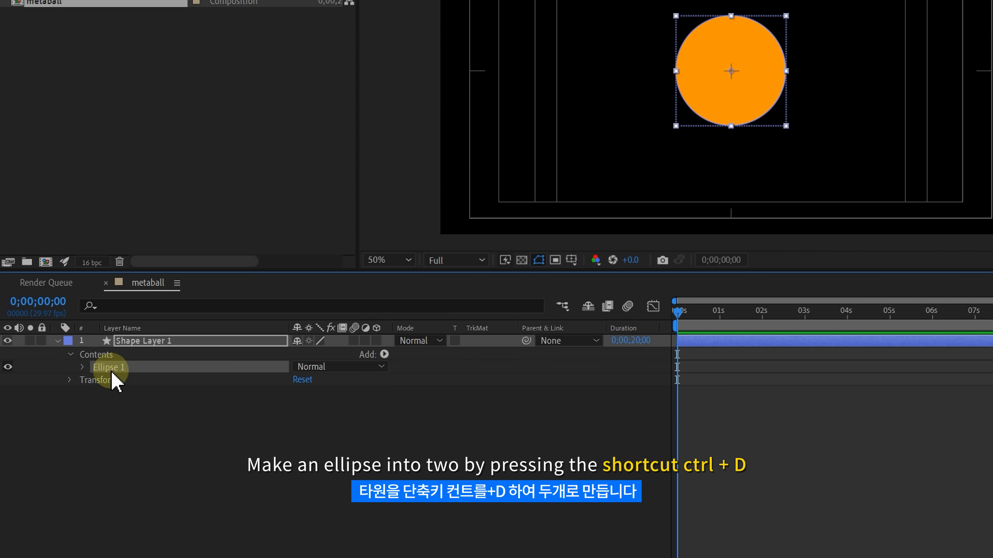
# Duplicate Ellipse 1 in the shape layer and move the two circles apart horizontally, one on each side of the composition's centre
pyautogui.hotkey('ctrl', 'd')
pyautogui.moveTo(115, 380); pyautogui.dragTo(115, 365)
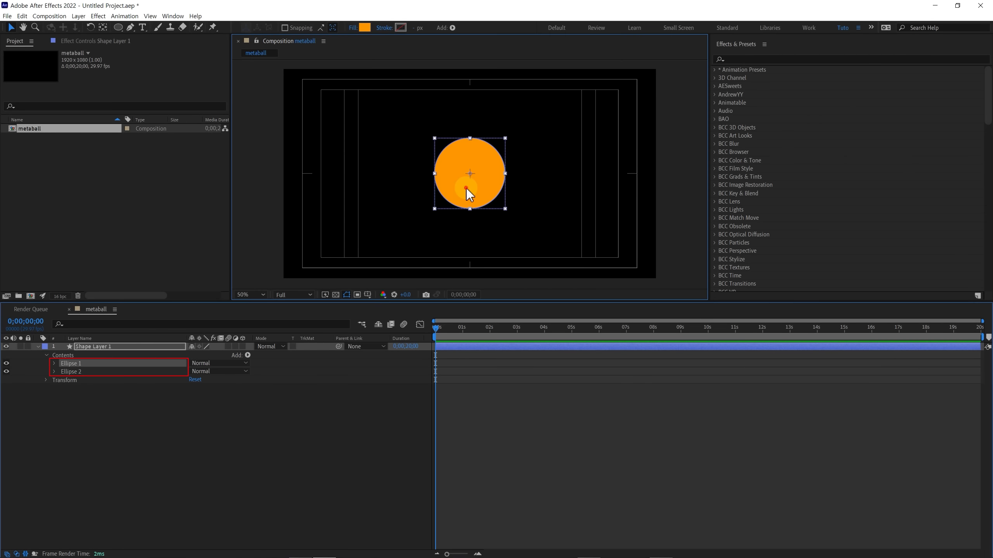
pyautogui.moveTo(595, 141); pyautogui.dragTo(480, 142)
pyautogui.click(606, 138)
pyautogui.moveTo(483, 183); pyautogui.dragTo(553, 189)
pyautogui.click(370, 181)
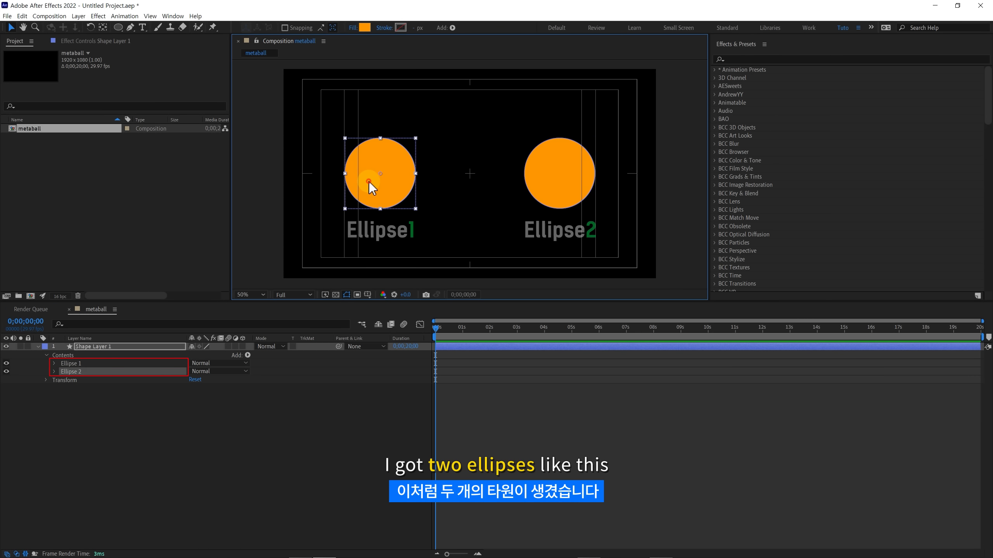
pyautogui.click(549, 179)
pyautogui.click(395, 180)
pyautogui.click(548, 183)
pyautogui.click(393, 176)
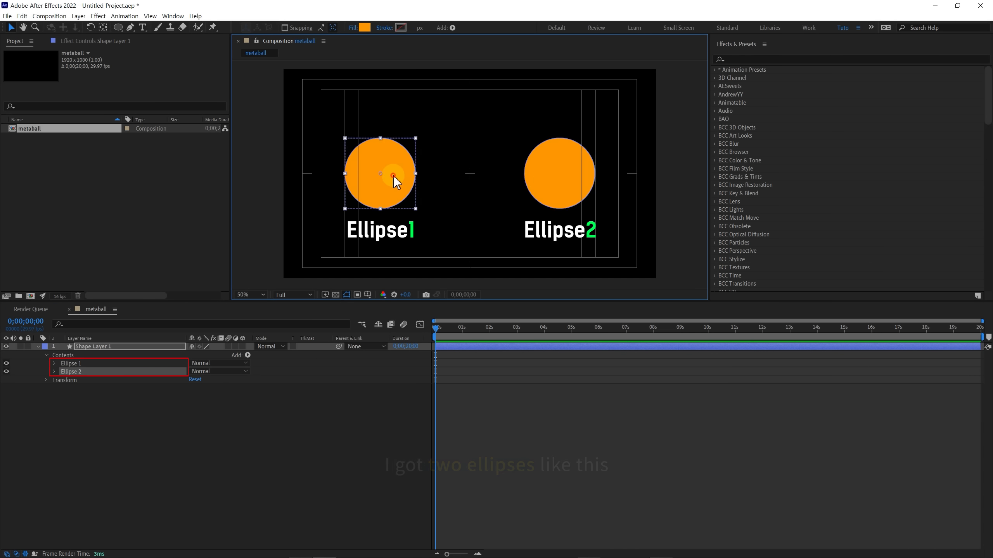
# Create a null object, enlarged and with its anchor point at the centre of the left circle
pyautogui.click(443, 390)
pyautogui.rightClick(444, 390)
pyautogui.moveTo(455, 399)
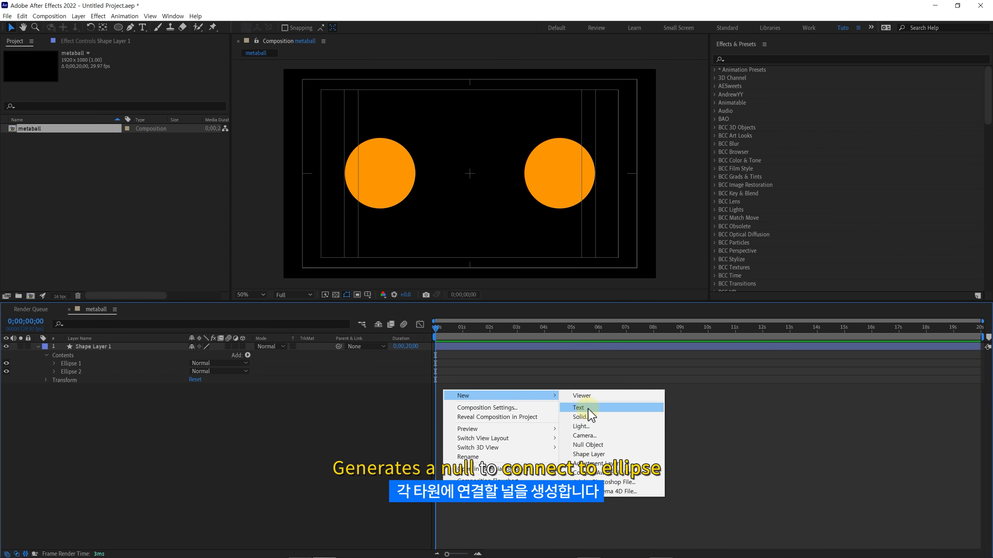
pyautogui.click(588, 446)
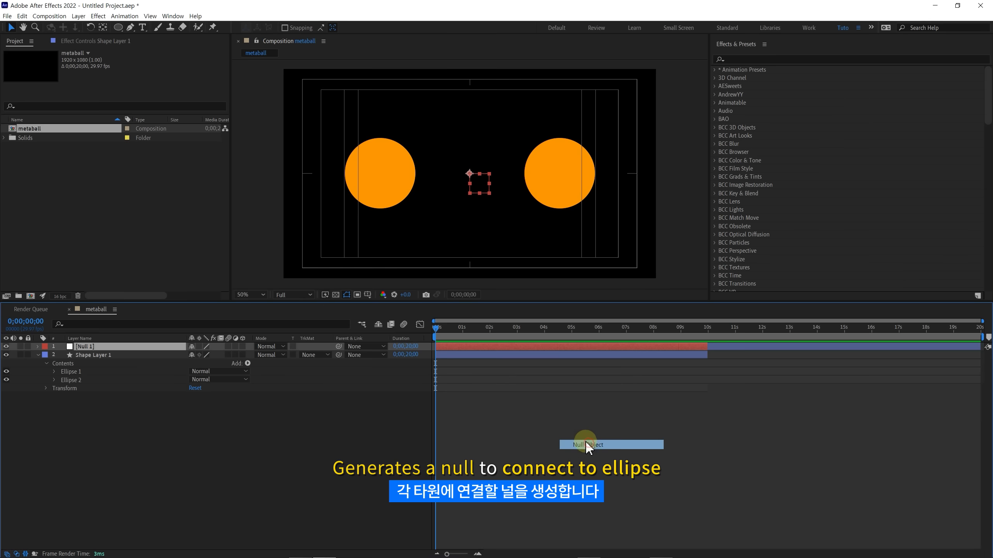
pyautogui.moveTo(508, 226); pyautogui.dragTo(418, 213)
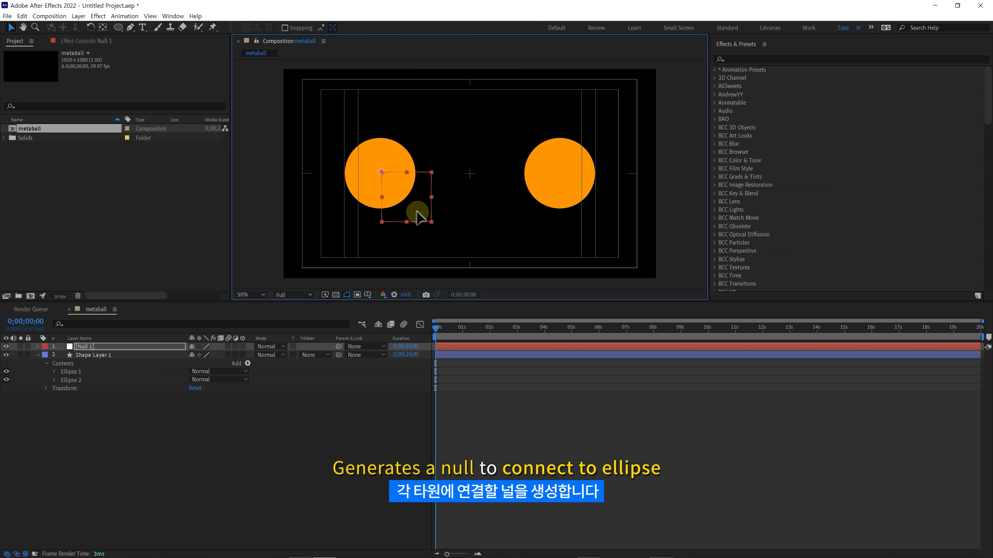
# Rename the new null object as Ellipse 1
pyautogui.click(95, 347)
pyautogui.write('Ellipse 1')
pyautogui.press('Return')
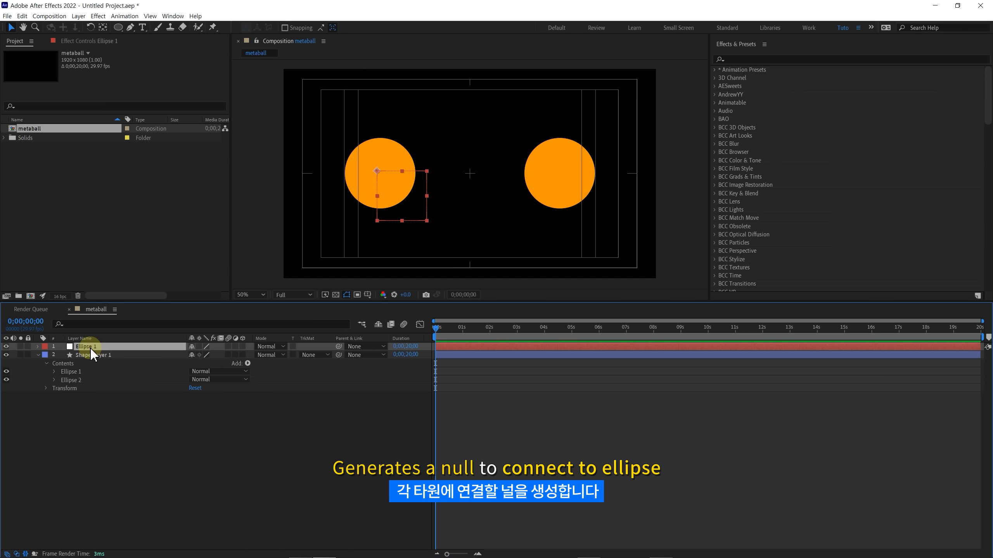
# Duplicate the Ellipse 1 null and place the copy at the centre of the right circle
pyautogui.hotkey('ctrl', 'd')
pyautogui.moveTo(399, 210); pyautogui.dragTo(582, 238)
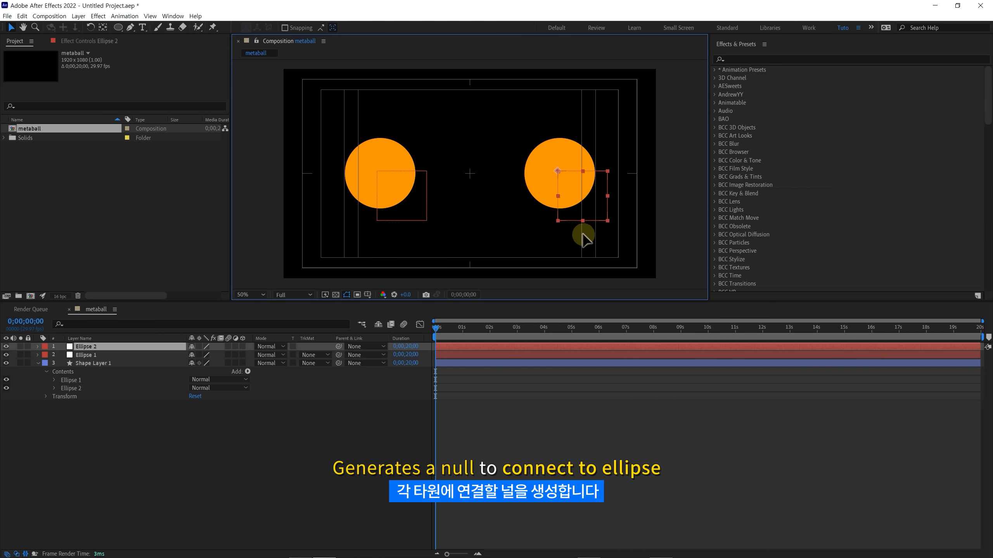
pyautogui.click(417, 219)
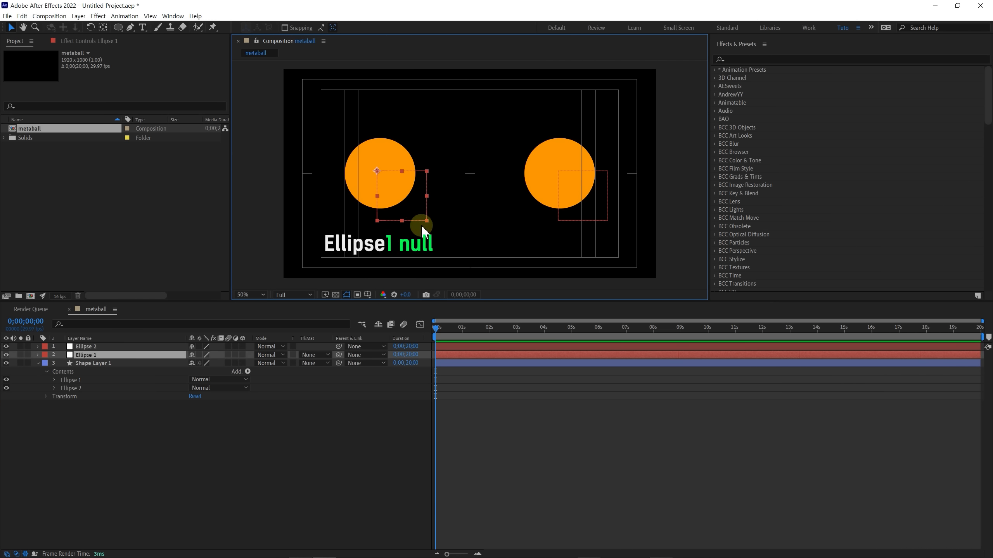
pyautogui.click(592, 211)
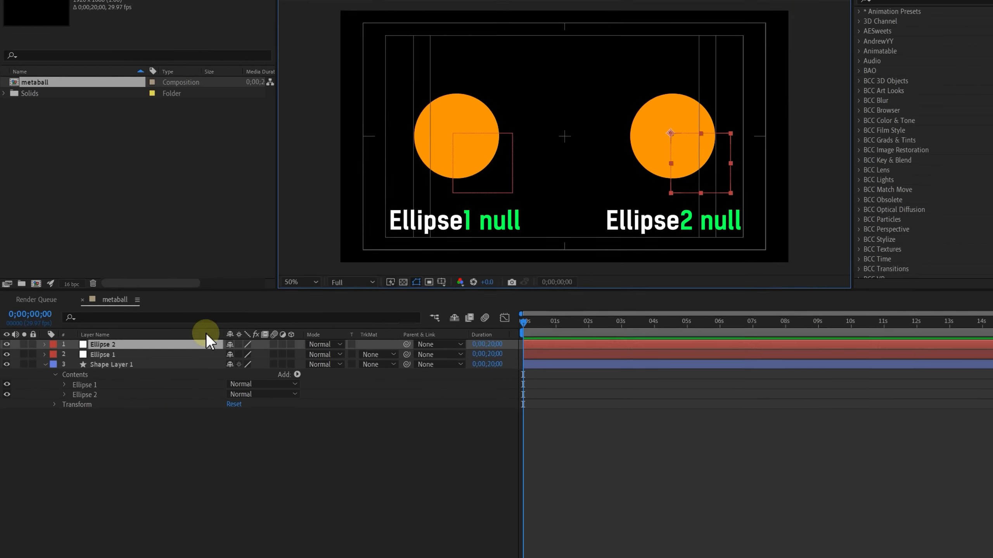
# Parent the Ellipse 1 and Ellipse 2 nulls to Shape Layer 1 and reveal their Position properties
pyautogui.keyDown('shift'); pyautogui.click(103, 355); pyautogui.keyUp('shift')
pyautogui.moveTo(407, 344); pyautogui.dragTo(111, 364)
pyautogui.press('p')
# Link the Position of the Ellipse 1 shape group by expression to the Position of the Ellipse 1 null
pyautogui.click(64, 405)
pyautogui.click(92, 444)
pyautogui.click(96, 470)
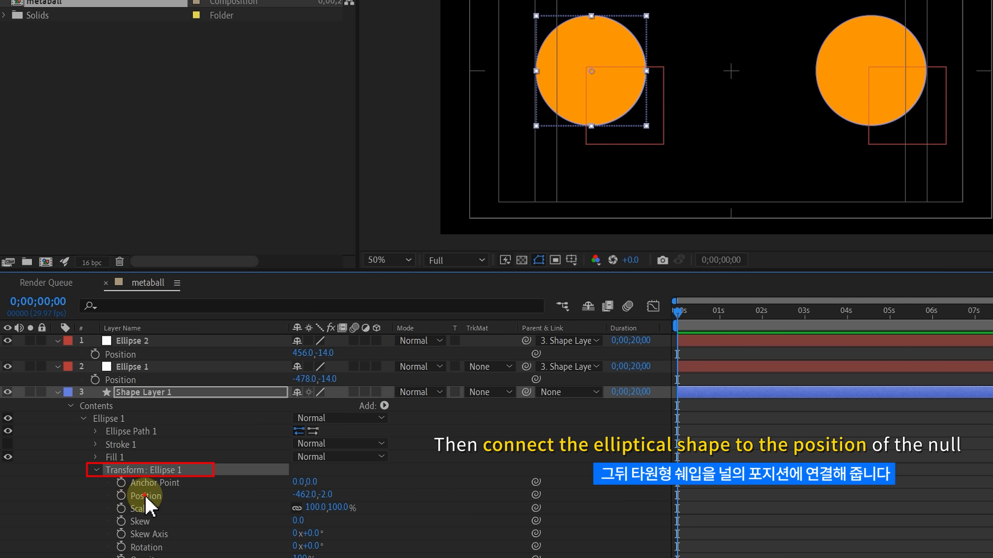
pyautogui.click(144, 495)
pyautogui.keyDown('alt'); pyautogui.click(120, 495); pyautogui.keyUp('alt')
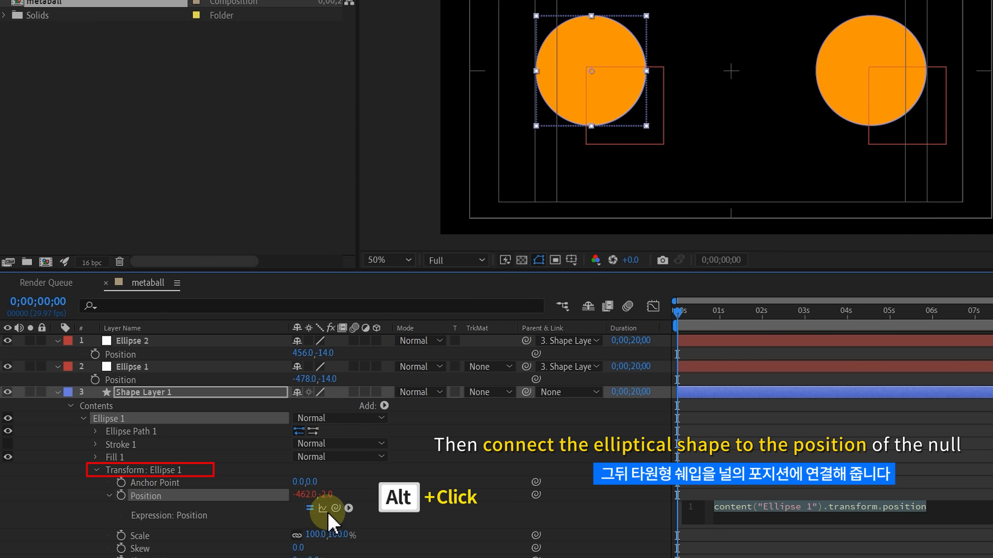
pyautogui.moveTo(335, 508); pyautogui.dragTo(134, 379)
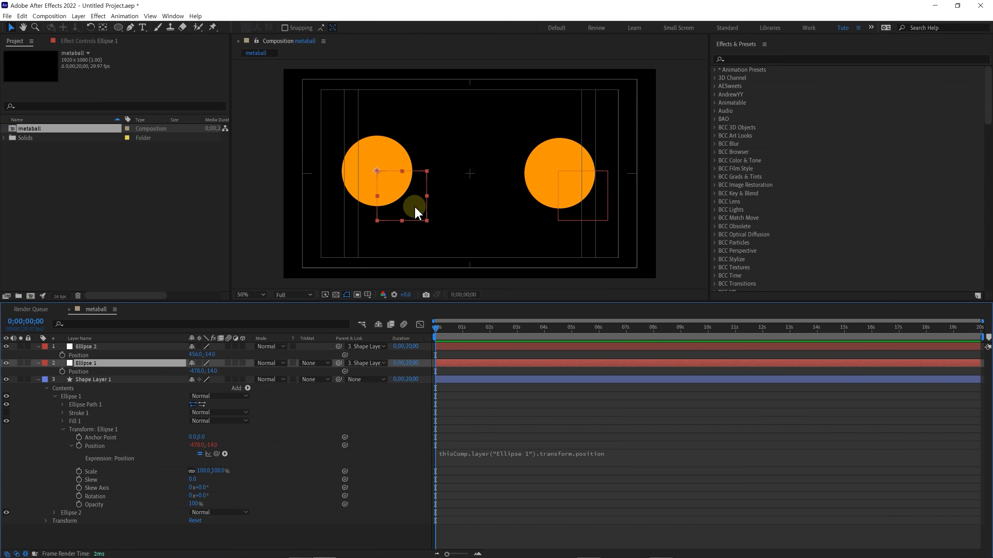
# Test the link by moving the Ellipse 1 null, undo the move, and collapse the Ellipse 1 group
pyautogui.moveTo(417, 214)
pyautogui.mouseDown()
pyautogui.moveTo(419, 244)
pyautogui.moveTo(412, 229)
pyautogui.moveTo(431, 226)
pyautogui.mouseUp()
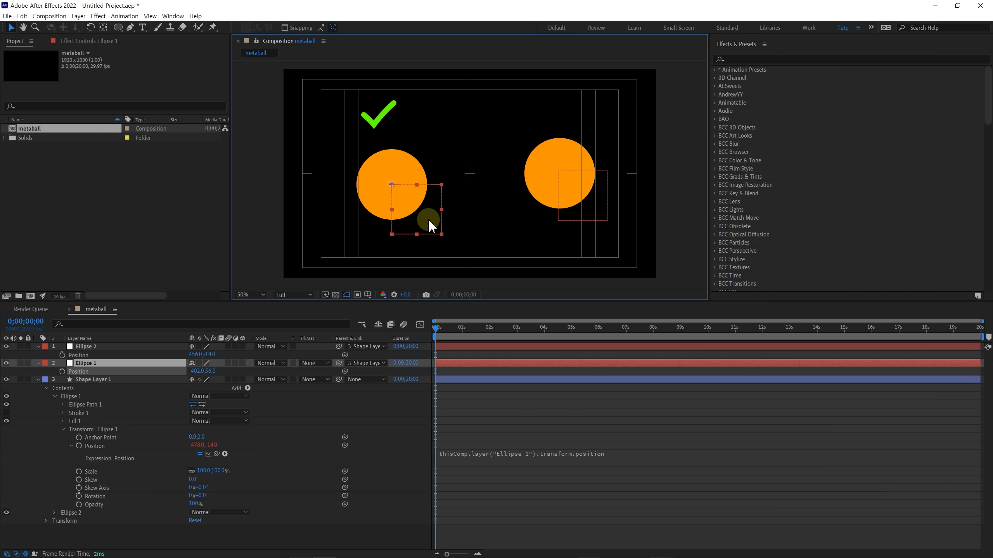
pyautogui.hotkey('ctrl', 'z')
pyautogui.click(54, 397)
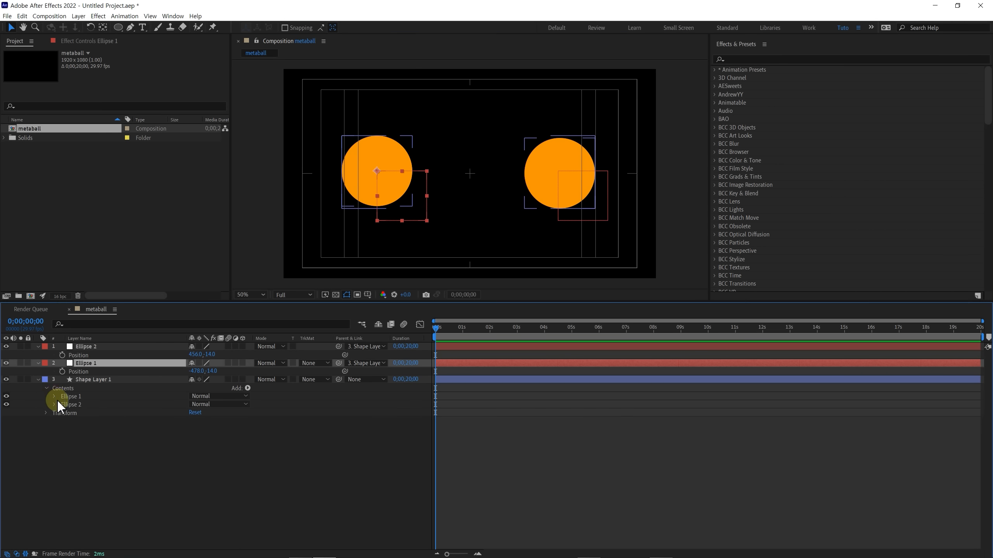
# Link the Position of the Ellipse 2 shape group by expression to the Position of the Ellipse 2 null
pyautogui.click(63, 404)
pyautogui.click(54, 404)
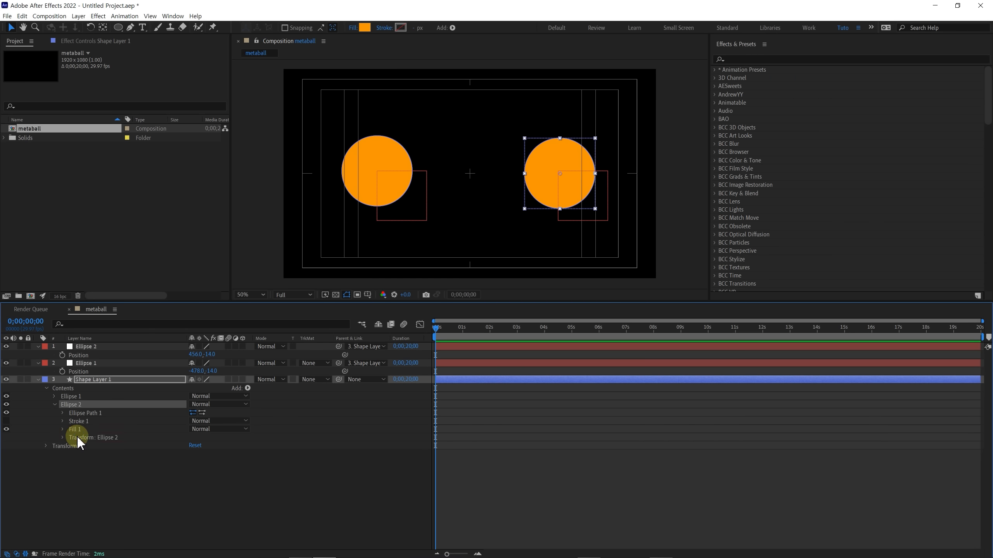
pyautogui.click(77, 438)
pyautogui.click(62, 437)
pyautogui.click(89, 455)
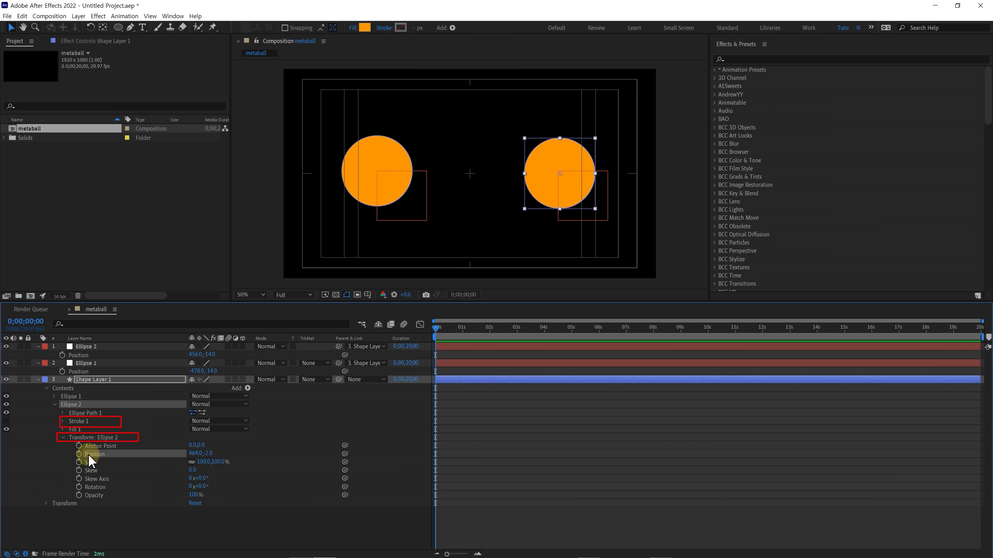
pyautogui.keyDown('alt'); pyautogui.click(78, 454); pyautogui.keyUp('alt')
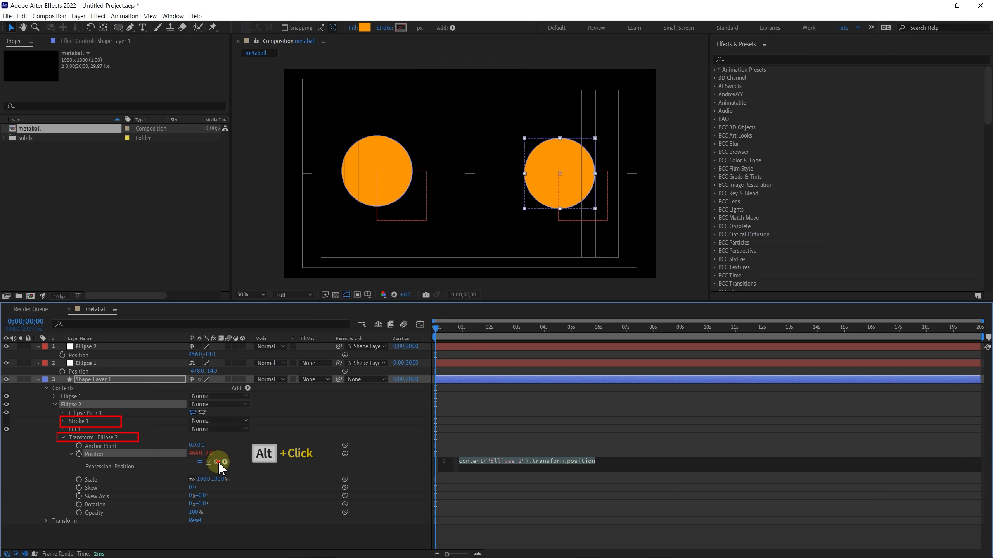
pyautogui.moveTo(86, 355); pyautogui.dragTo(86, 355)
# Test the position links by moving the Ellipse 2 and Ellipse 1 nulls slightly, and undo the moves
pyautogui.click(88, 349)
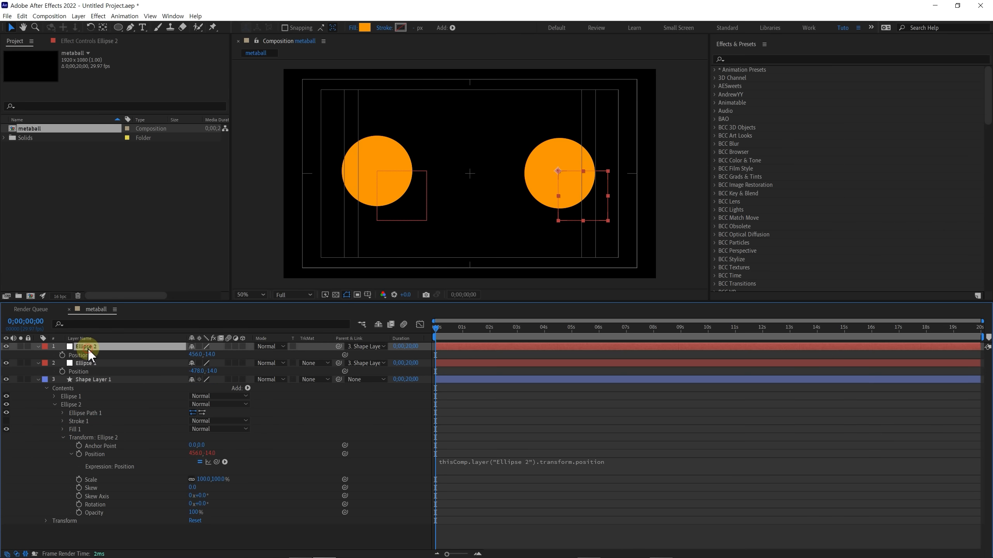
pyautogui.moveTo(546, 215); pyautogui.dragTo(554, 195)
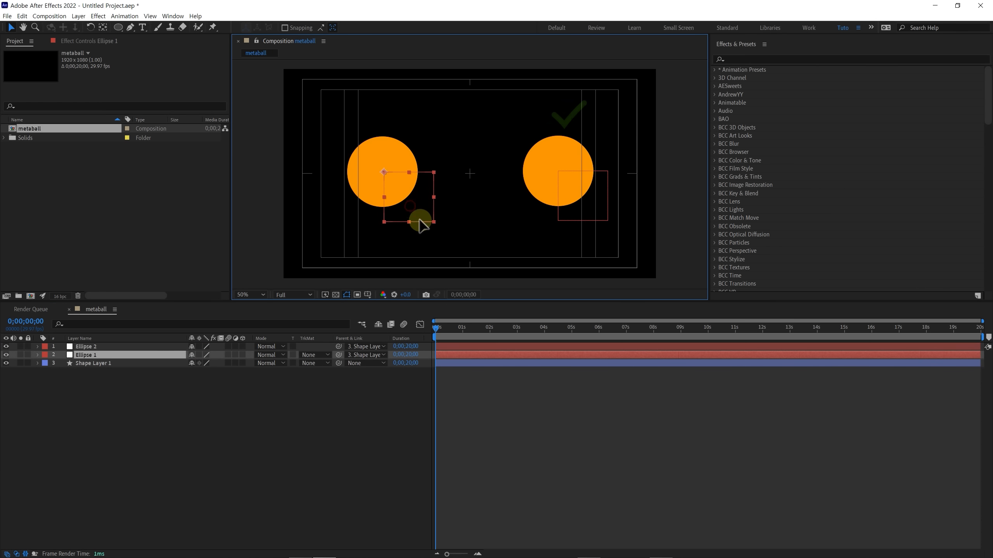
pyautogui.moveTo(417, 222)
pyautogui.mouseDown()
pyautogui.moveTo(420, 199)
pyautogui.moveTo(425, 206)
pyautogui.mouseUp()
pyautogui.hotkey('ctrl', 'z')
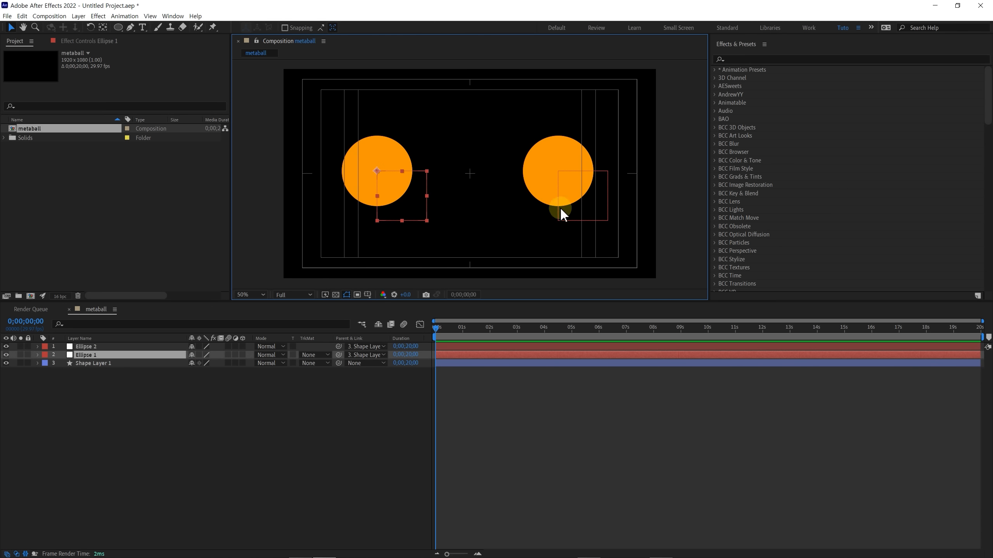
pyautogui.click(583, 212)
pyautogui.moveTo(593, 210)
pyautogui.mouseDown()
pyautogui.moveTo(577, 192)
pyautogui.moveTo(581, 217)
pyautogui.moveTo(588, 211)
pyautogui.mouseUp()
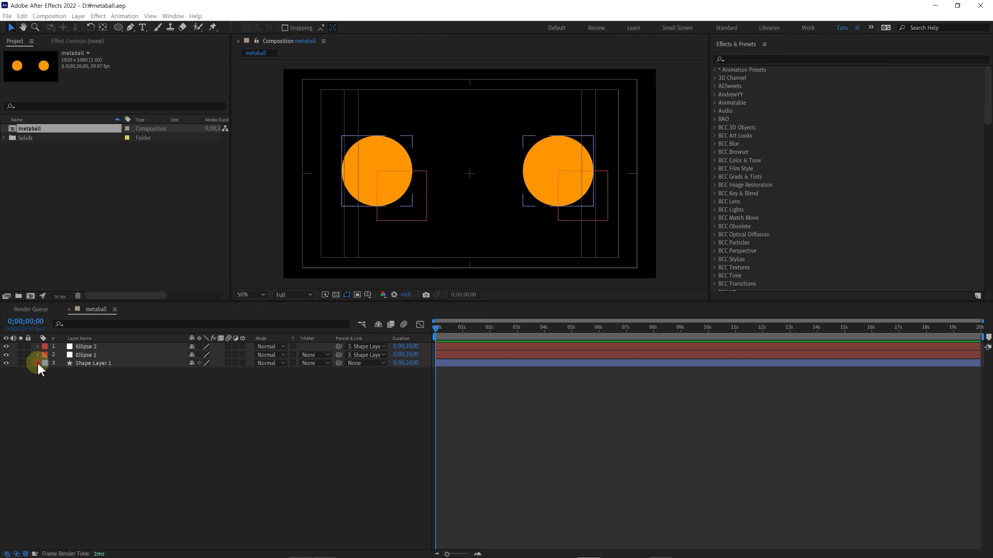
# Add Merge Paths to the contents of Shape Layer 1
pyautogui.click(37, 363)
pyautogui.click(52, 371)
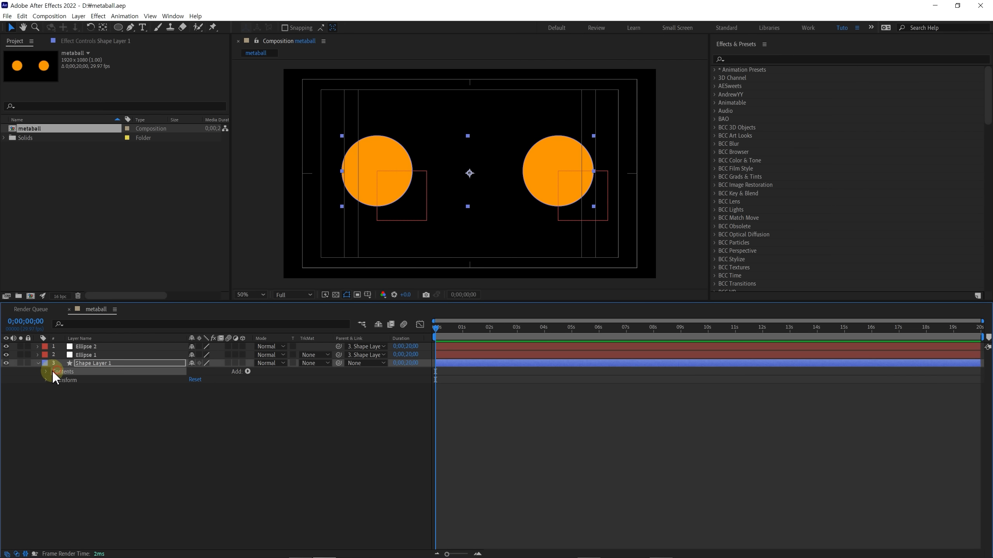
pyautogui.click(48, 372)
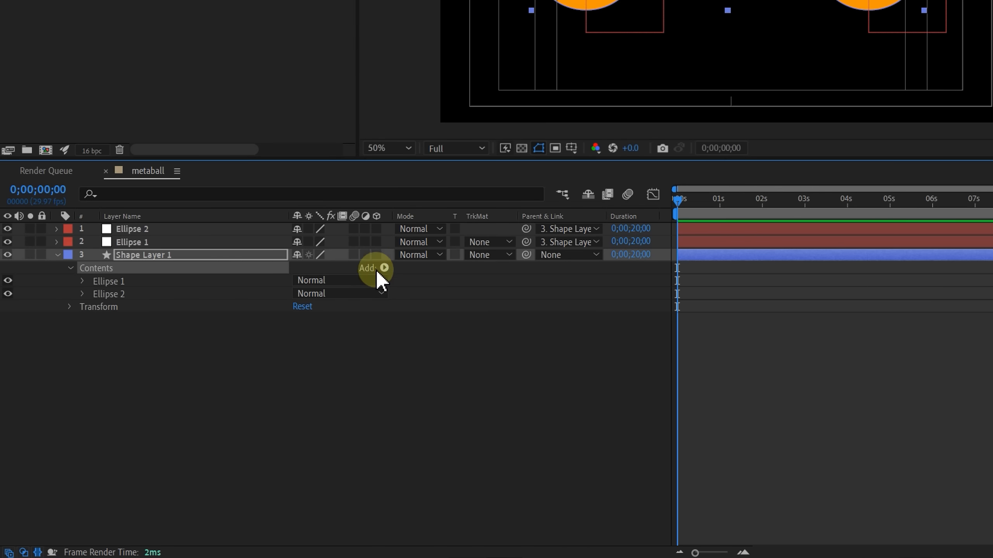
pyautogui.click(247, 372)
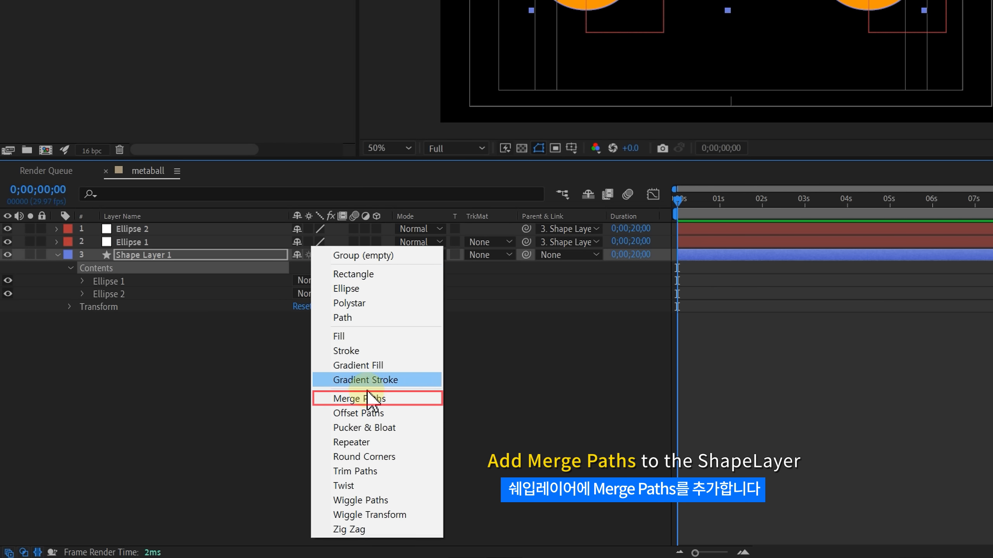
pyautogui.click(357, 400)
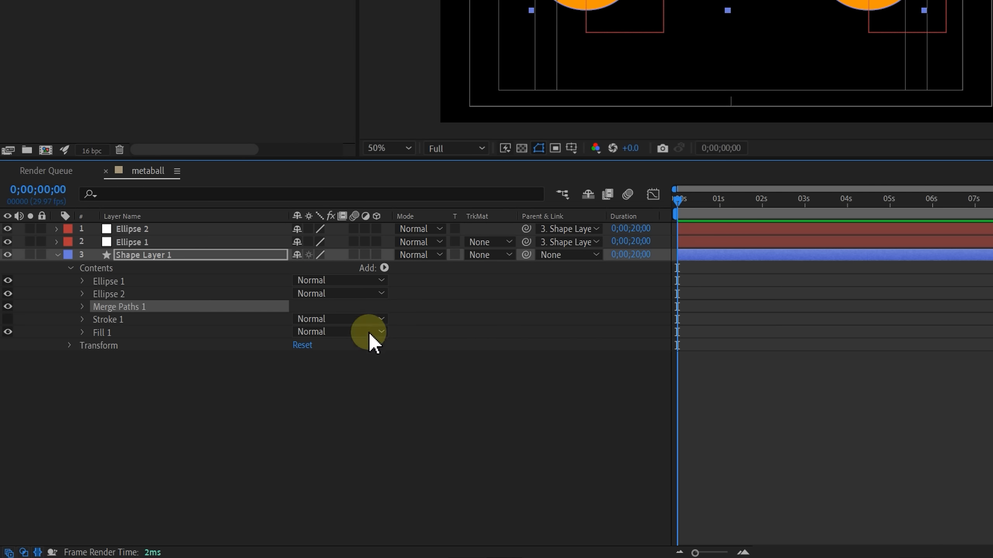
# Add Offset Paths to Shape Layer 1 and duplicate it so the layer has two
pyautogui.click(382, 269)
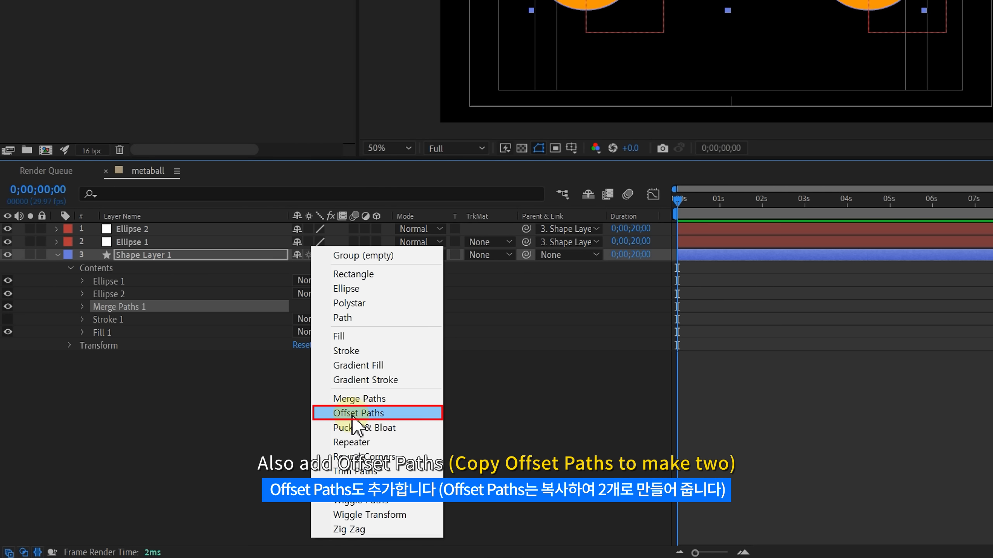
pyautogui.click(354, 413)
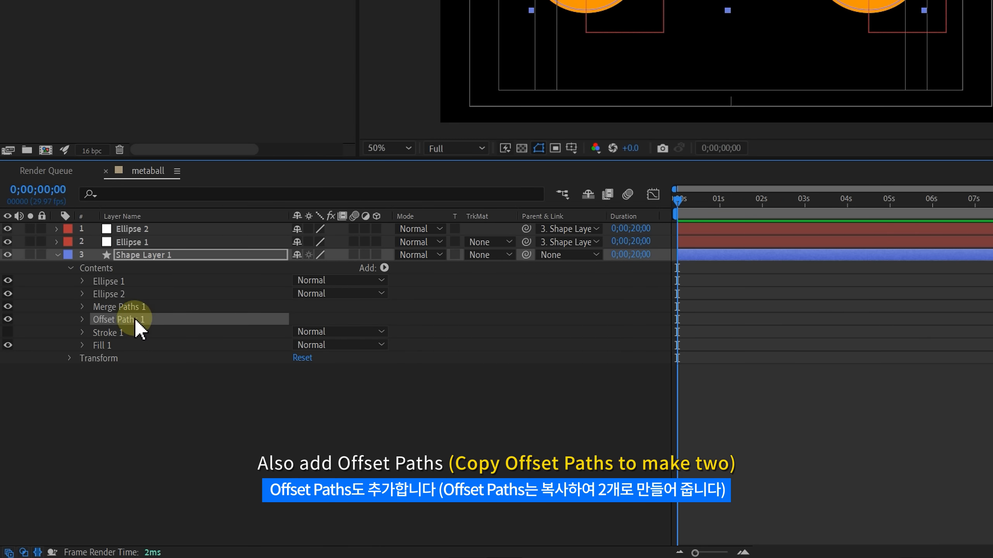
pyautogui.hotkey('ctrl', 'd')
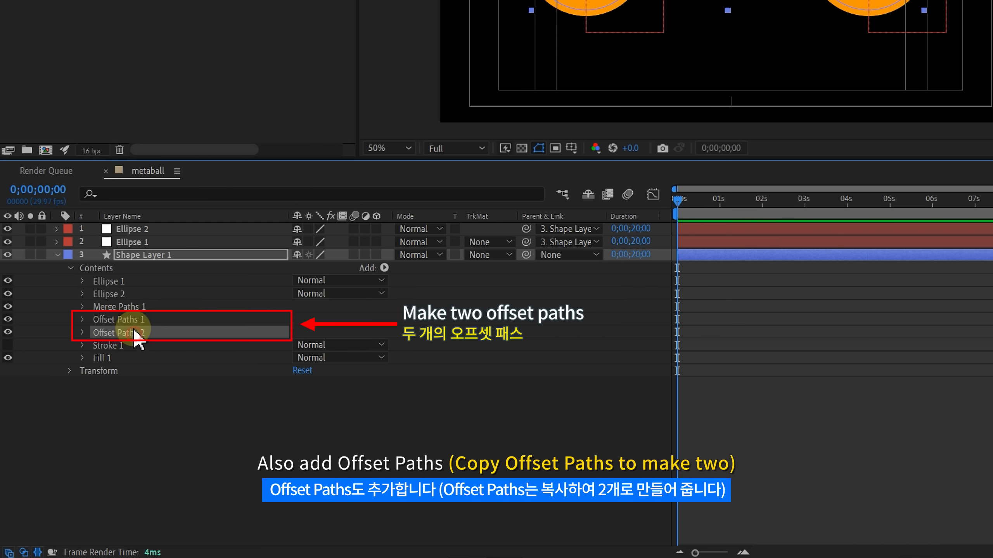
pyautogui.click(132, 333)
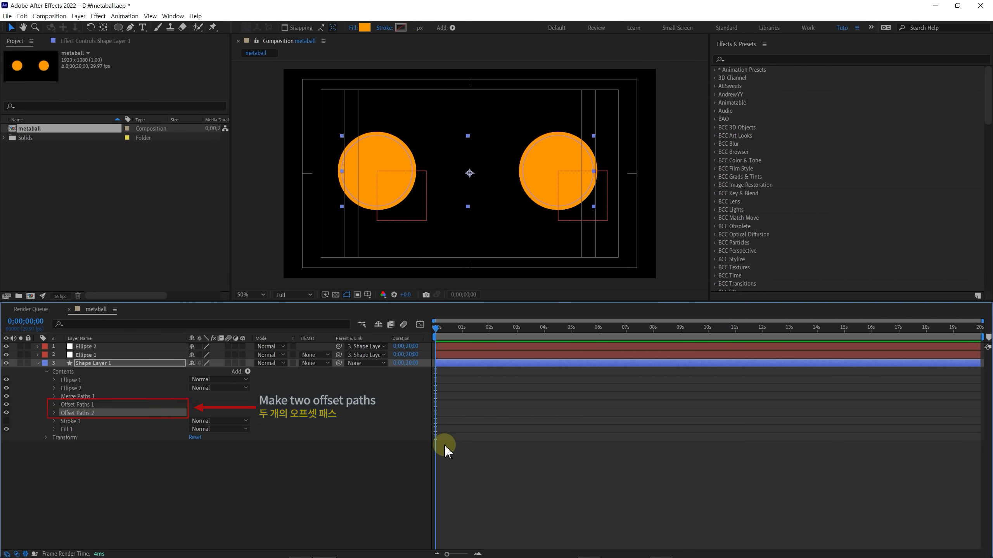
# Create another null object and rename it Controller
pyautogui.rightClick(443, 445)
pyautogui.moveTo(486, 450)
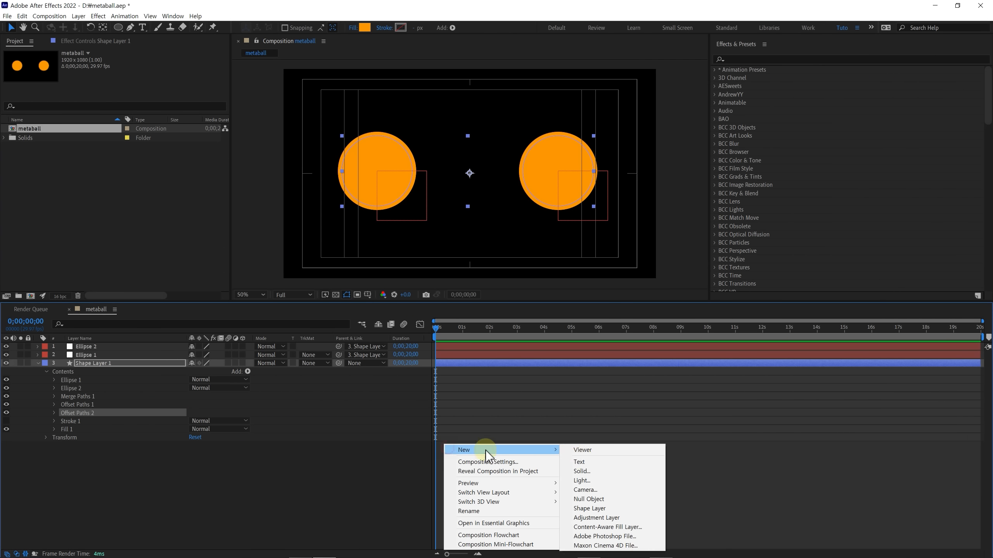
pyautogui.click(603, 499)
pyautogui.moveTo(87, 363); pyautogui.dragTo(83, 348)
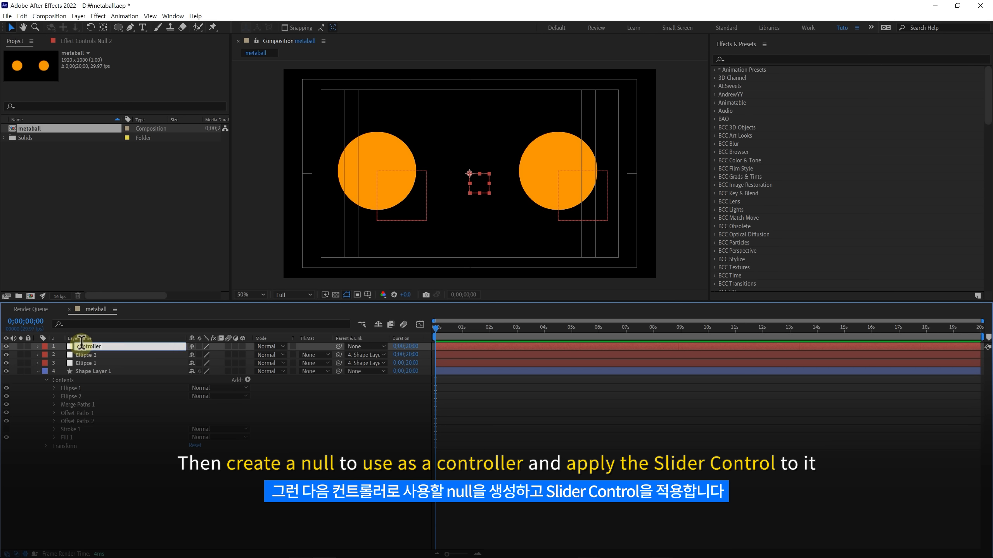
pyautogui.press('Return')
# Find the Slider Control effect and apply it to the controller null
pyautogui.click(727, 59)
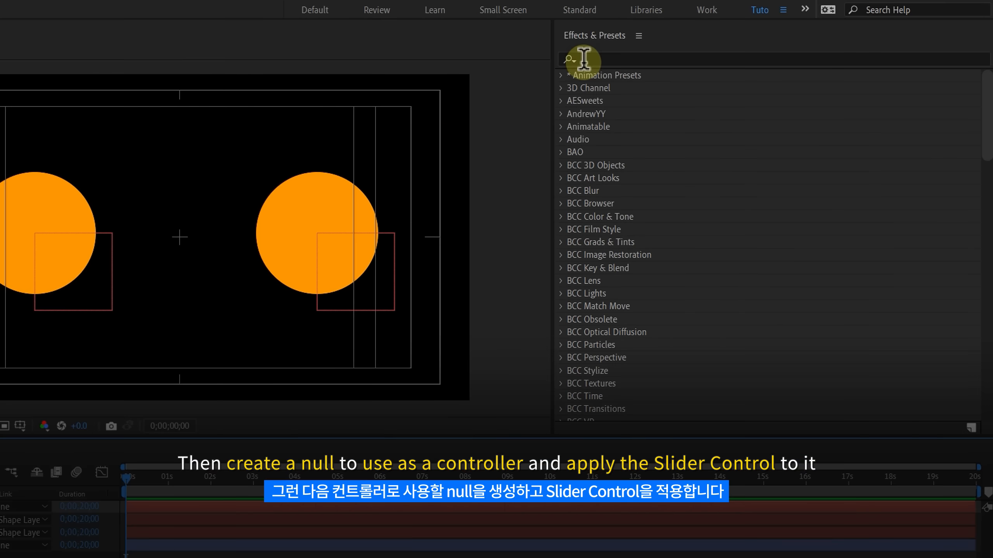
pyautogui.write('Slider Control')
pyautogui.moveTo(605, 91); pyautogui.dragTo(104, 347)
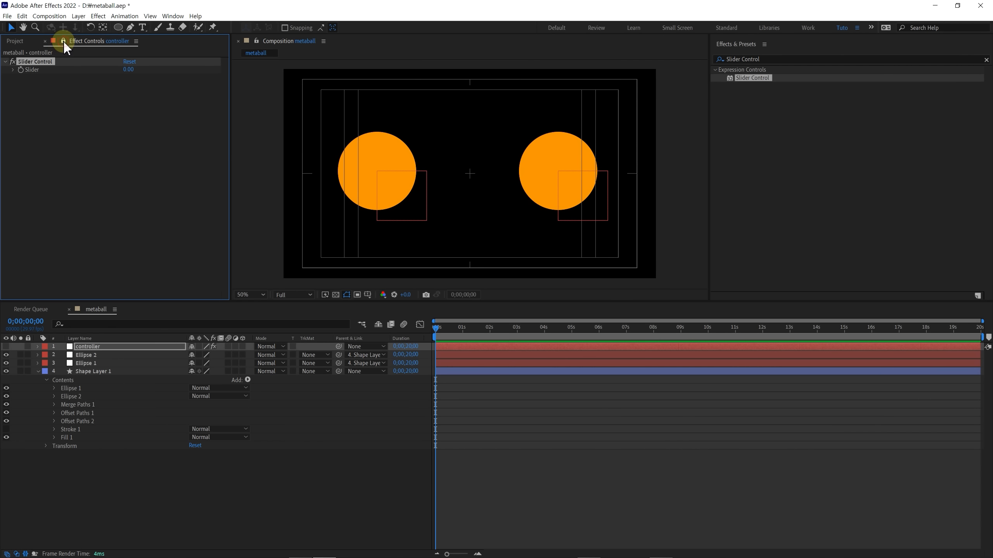
# Add an expression to the Amount of Offset Paths 1 that links it to the controller's Slider
pyautogui.click(78, 413)
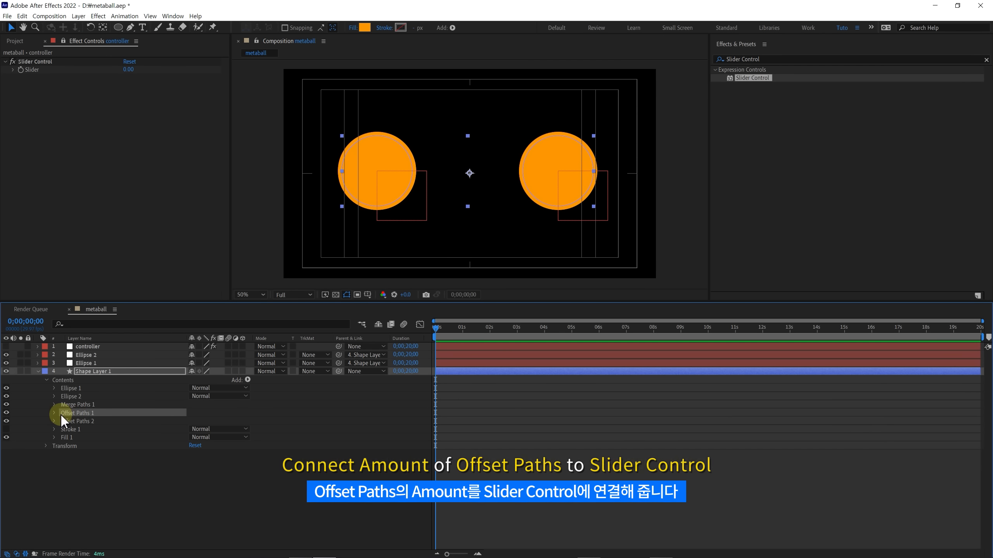
pyautogui.click(54, 413)
pyautogui.click(83, 424)
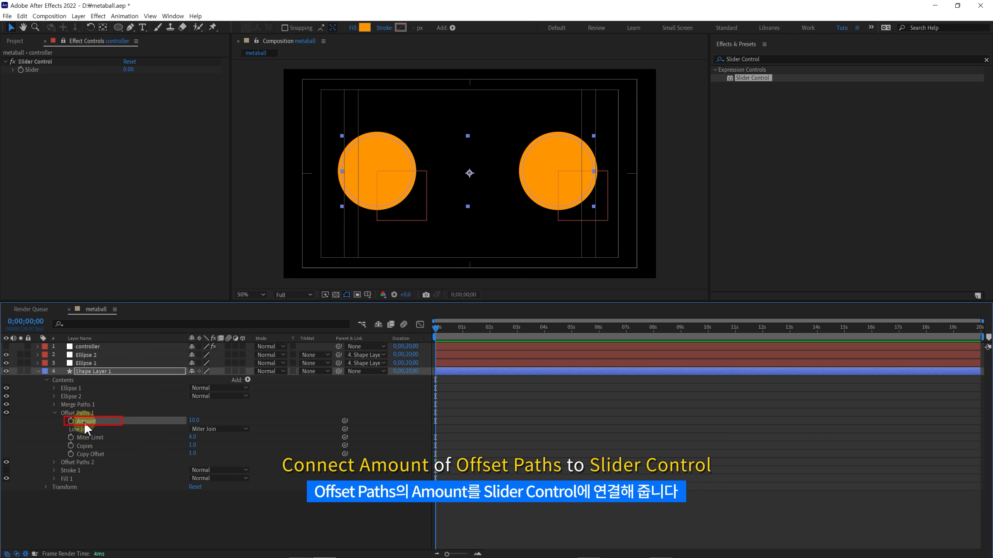
pyautogui.keyDown('alt'); pyautogui.click(71, 422); pyautogui.keyUp('alt')
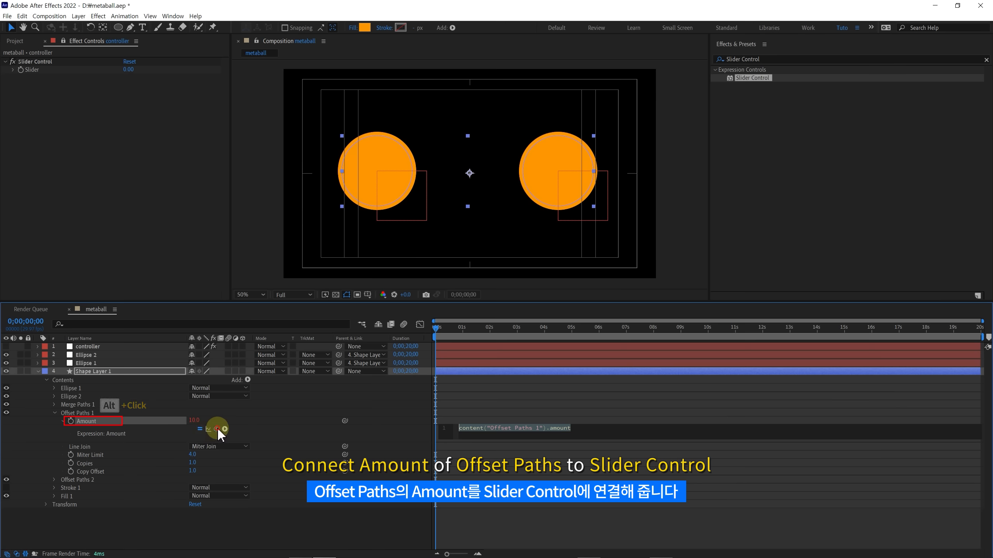
pyautogui.moveTo(217, 428); pyautogui.dragTo(34, 75)
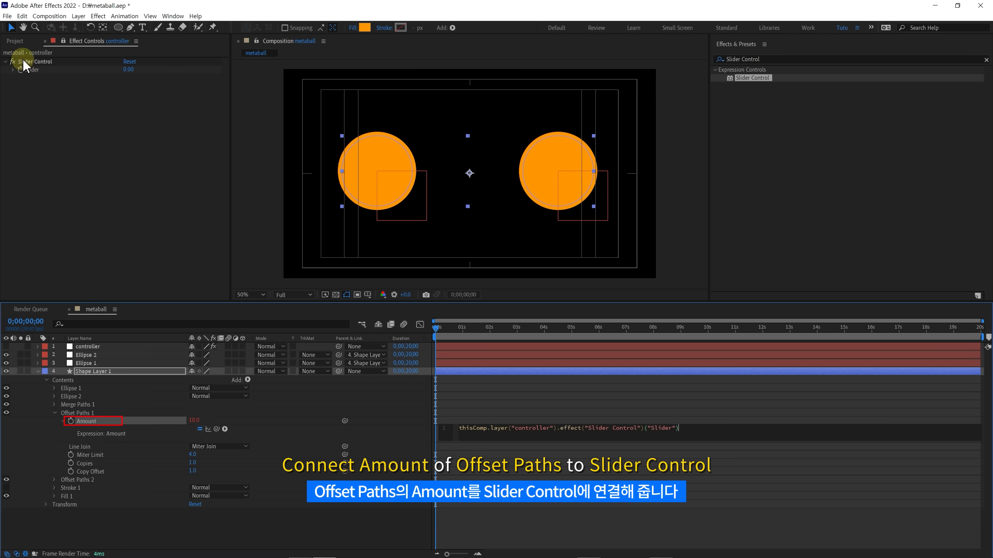
pyautogui.click(55, 414)
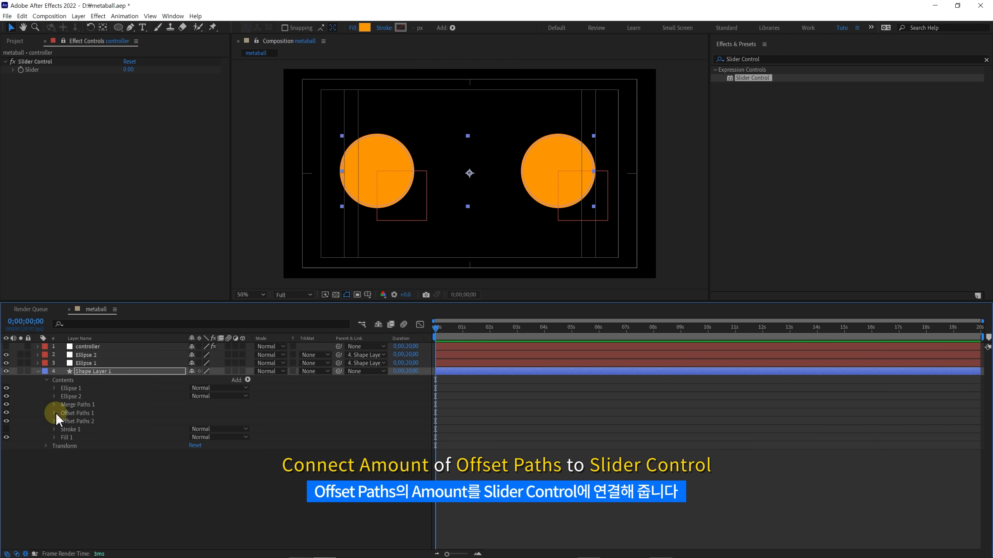
# Link the Amount of Offset Paths 2 to the controller's Slider with an expression multiplied by -1
pyautogui.click(54, 422)
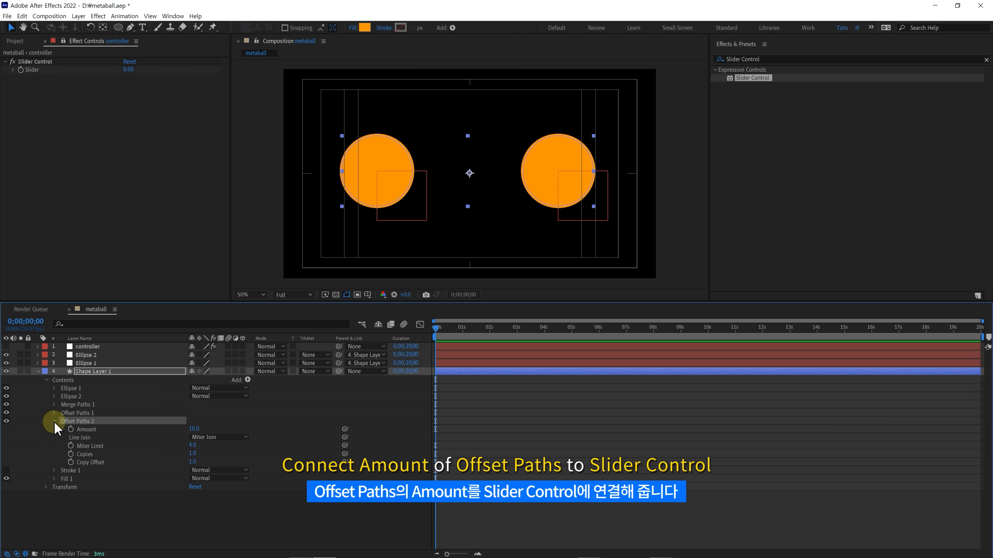
pyautogui.click(84, 432)
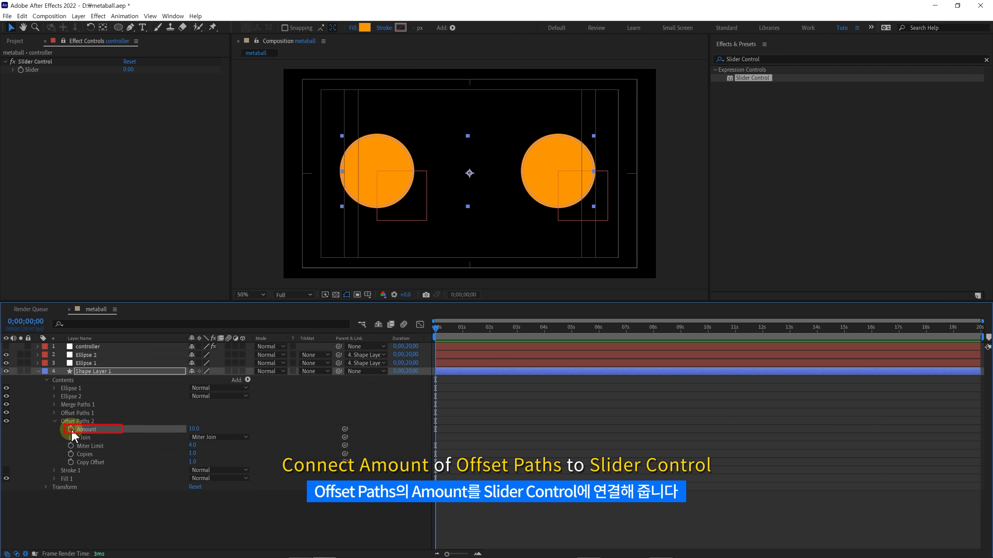
pyautogui.keyDown('alt'); pyautogui.click(71, 430); pyautogui.keyUp('alt')
pyautogui.moveTo(216, 437); pyautogui.dragTo(37, 70)
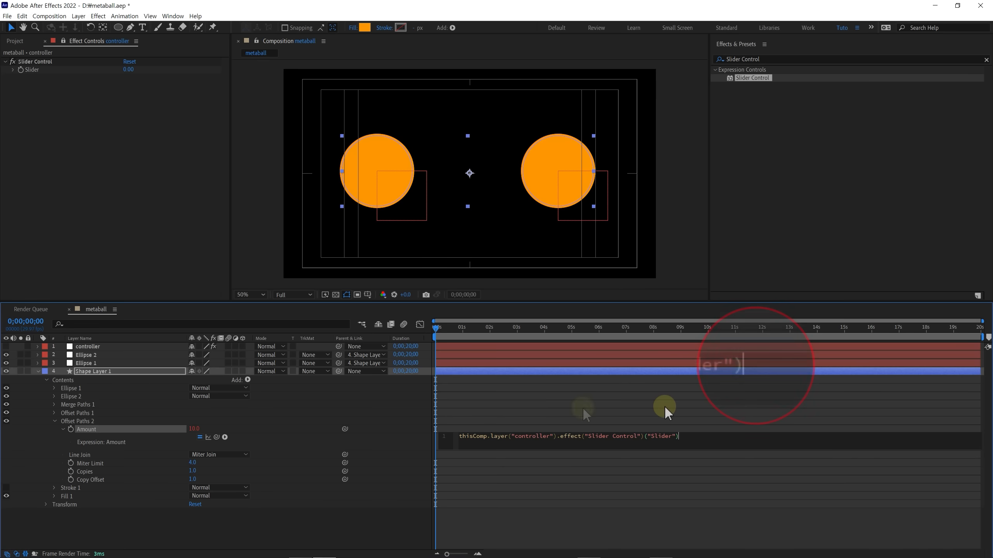
pyautogui.write('*-1')
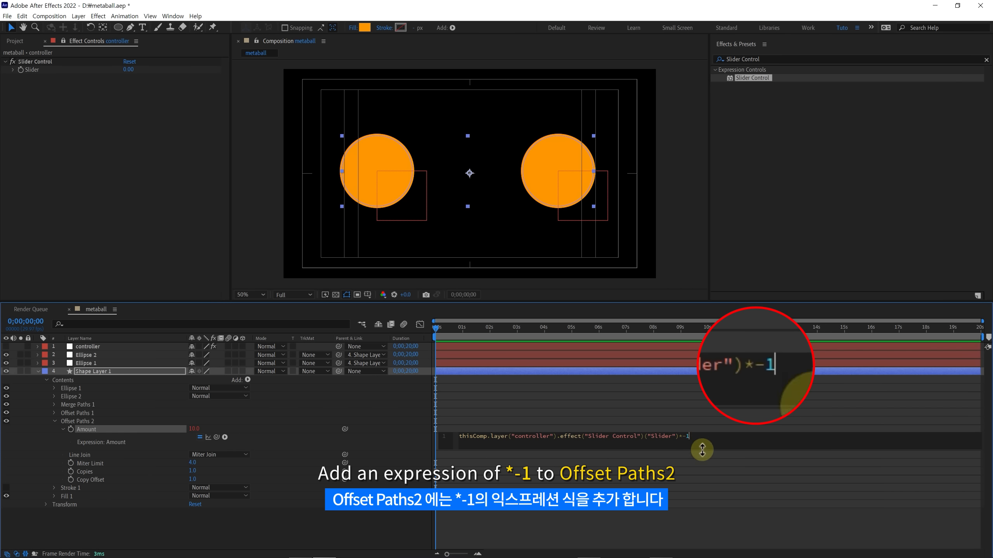
pyautogui.click(616, 394)
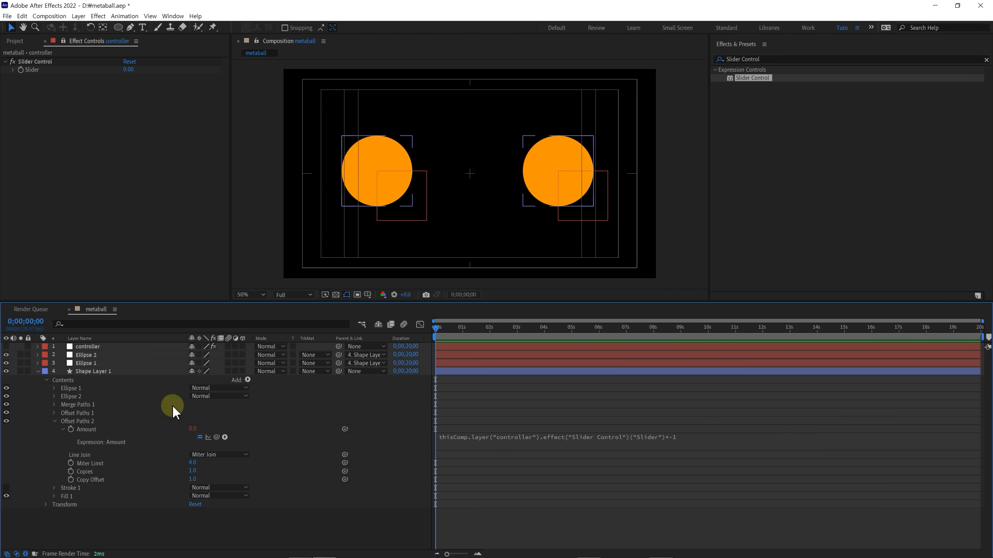
# Set the Line Join of Offset Paths 2 to Round Join and collapse Shape Layer 1
pyautogui.click(77, 422)
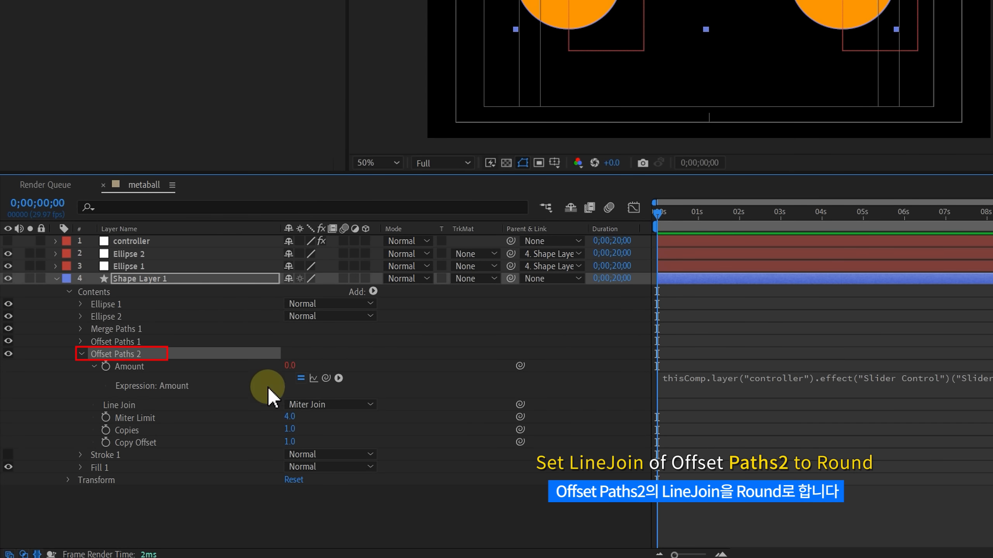
pyautogui.click(307, 405)
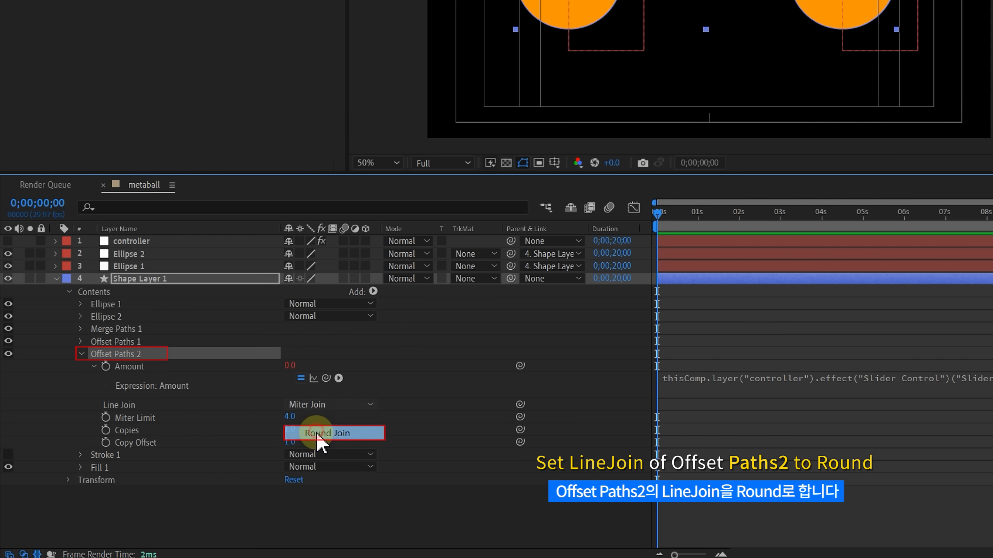
pyautogui.click(317, 434)
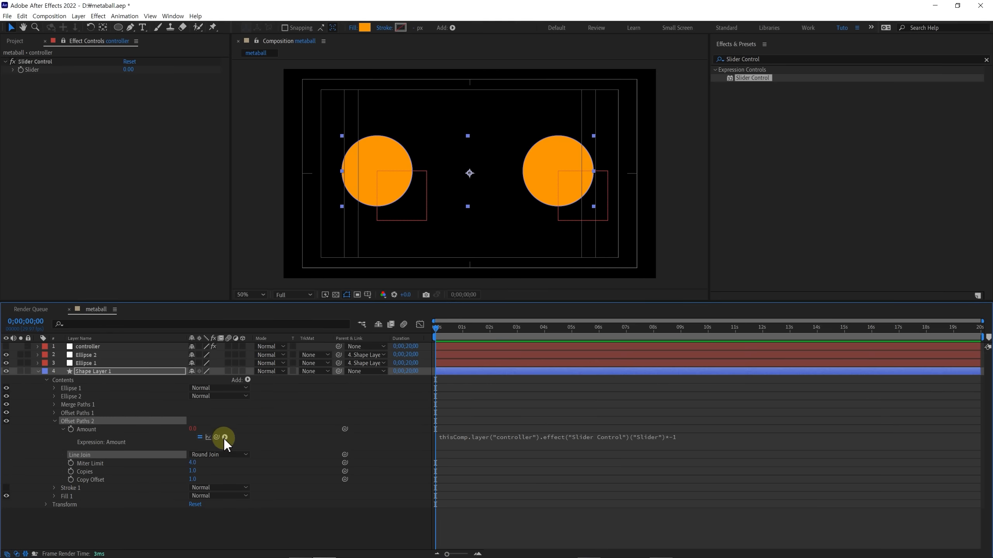
pyautogui.click(38, 372)
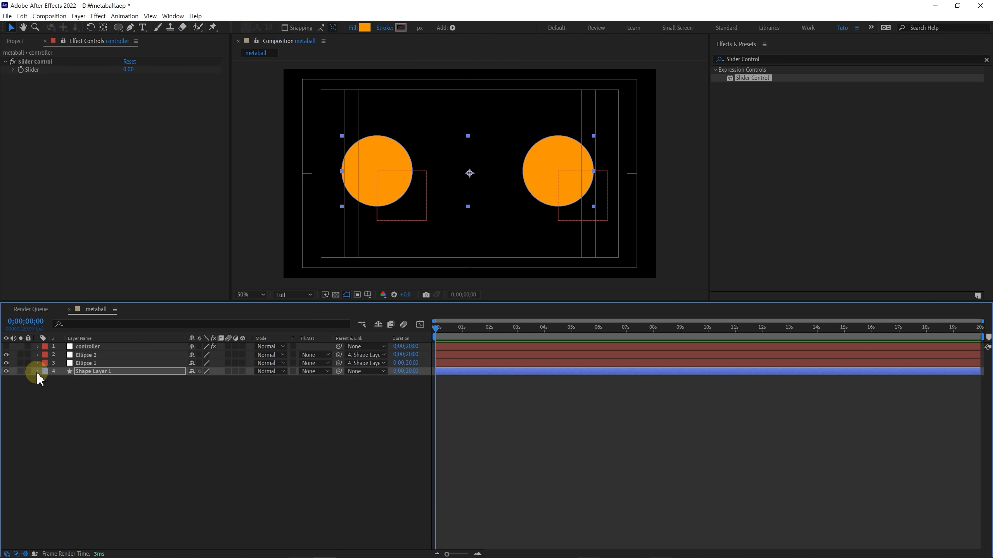
# Move the Ellipse 1 and Ellipse 2 nulls horizontally closer together in the composition
pyautogui.click(92, 363)
pyautogui.moveTo(405, 206); pyautogui.dragTo(430, 205)
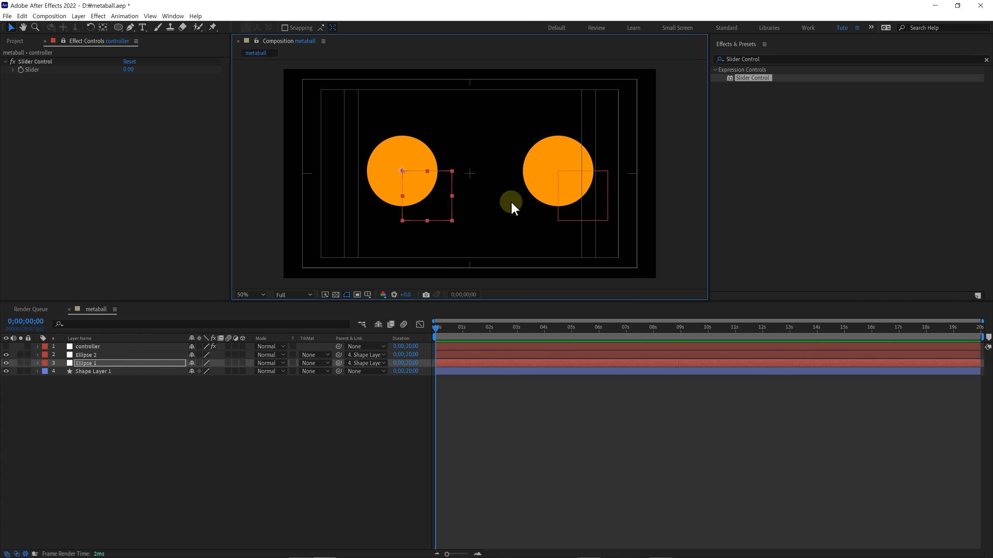
pyautogui.moveTo(576, 211); pyautogui.dragTo(550, 211)
pyautogui.moveTo(436, 209); pyautogui.dragTo(441, 209)
# Raise the controller's Slider value and test the metaball effect by moving both ellipse nulls around
pyautogui.click(92, 346)
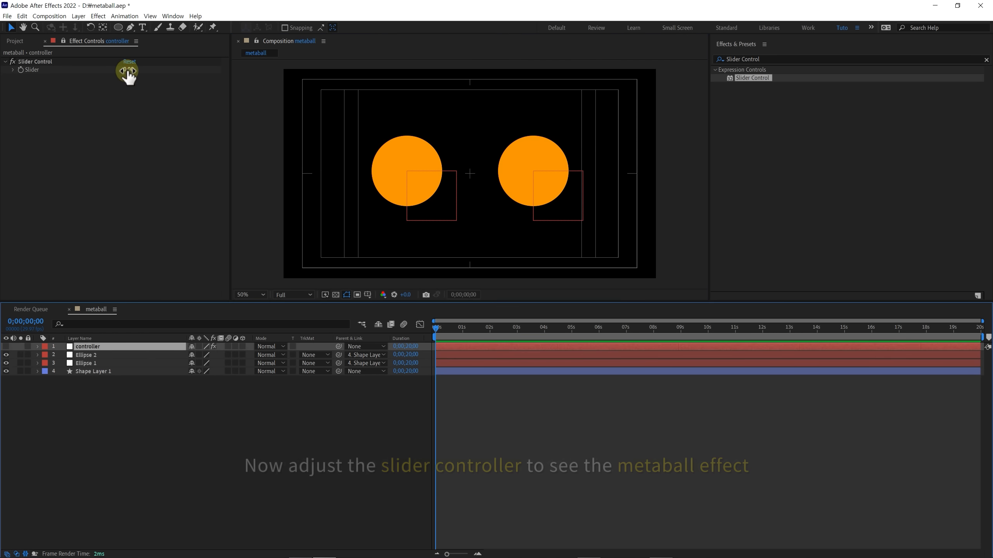
pyautogui.moveTo(129, 69); pyautogui.dragTo(582, 115)
pyautogui.moveTo(444, 213); pyautogui.dragTo(410, 215)
pyautogui.moveTo(565, 214); pyautogui.dragTo(603, 213)
pyautogui.moveTo(400, 212); pyautogui.dragTo(384, 199)
pyautogui.moveTo(585, 214)
pyautogui.mouseDown()
pyautogui.moveTo(603, 235)
pyautogui.moveTo(558, 213)
pyautogui.moveTo(571, 214)
pyautogui.mouseUp()
# Increase the controller's Slider to 1468 and spread the two ellipse nulls apart to test the stickier connection
pyautogui.moveTo(133, 71); pyautogui.dragTo(162, 71)
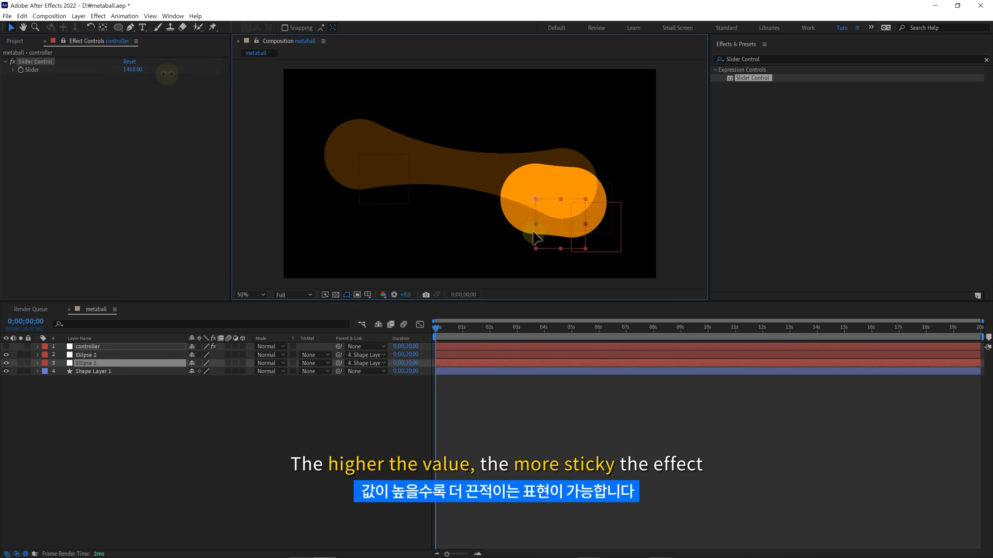
pyautogui.moveTo(535, 236); pyautogui.dragTo(420, 199)
pyautogui.moveTo(602, 243); pyautogui.dragTo(624, 206)
pyautogui.moveTo(628, 197)
pyautogui.mouseDown()
pyautogui.moveTo(530, 196)
pyautogui.moveTo(616, 196)
pyautogui.mouseUp()
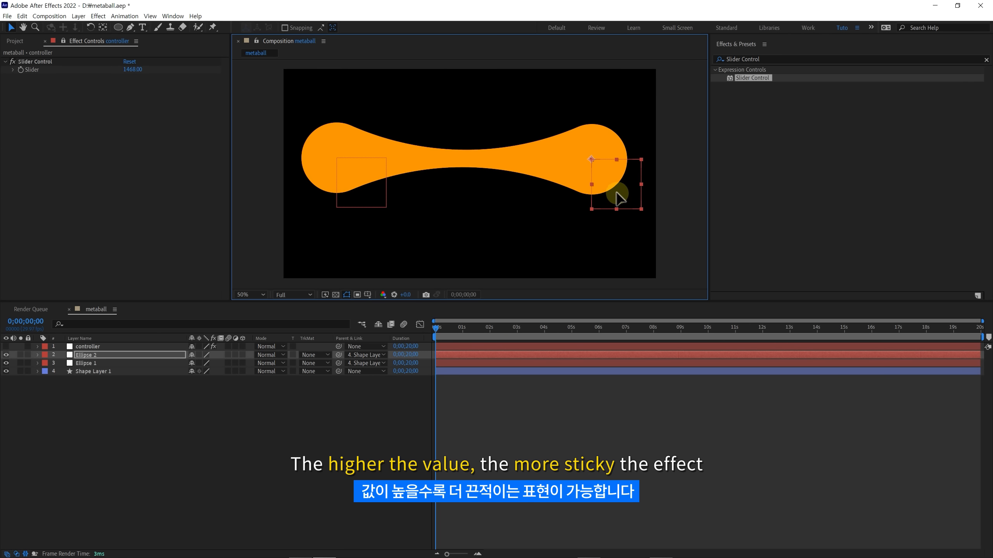
pyautogui.moveTo(355, 195)
pyautogui.mouseDown()
pyautogui.moveTo(381, 195)
pyautogui.moveTo(350, 195)
pyautogui.mouseUp()
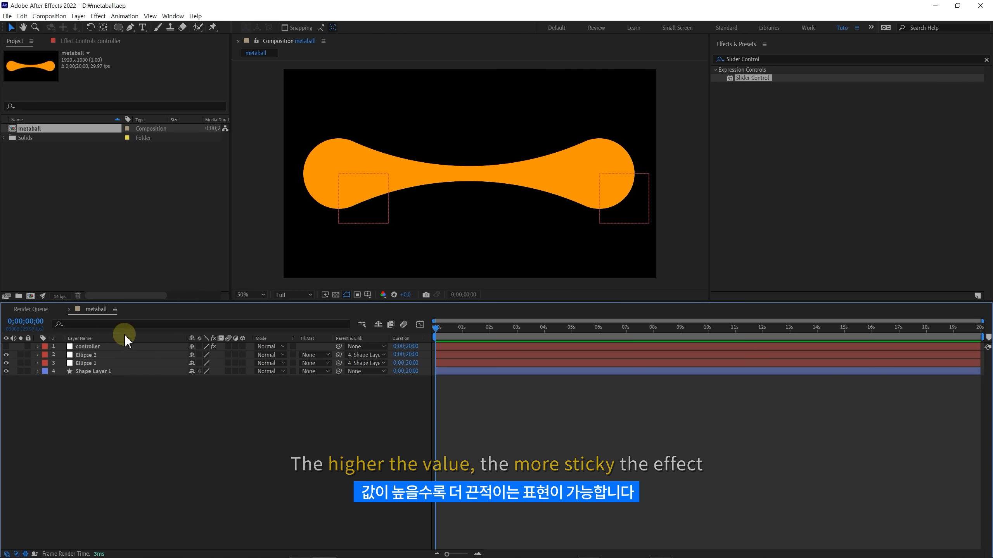
# Keyframe the Position of the Ellipse 1 and Ellipse 2 nulls and shift both keyframes to 1 second
pyautogui.click(93, 364)
pyautogui.keyDown('shift'); pyautogui.click(91, 357); pyautogui.keyUp('shift')
pyautogui.press('p')
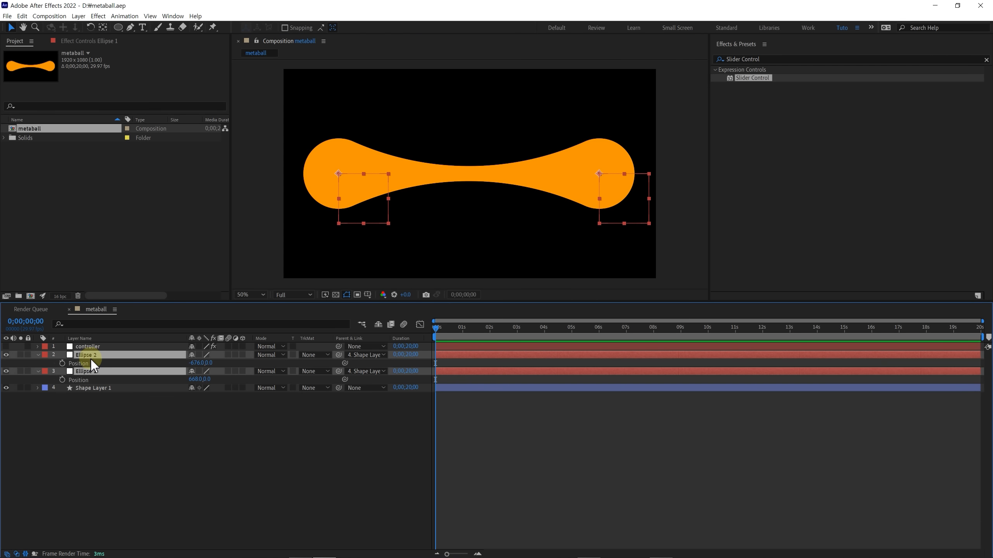
pyautogui.click(86, 364)
pyautogui.keyDown('shift'); pyautogui.click(83, 379); pyautogui.keyUp('shift')
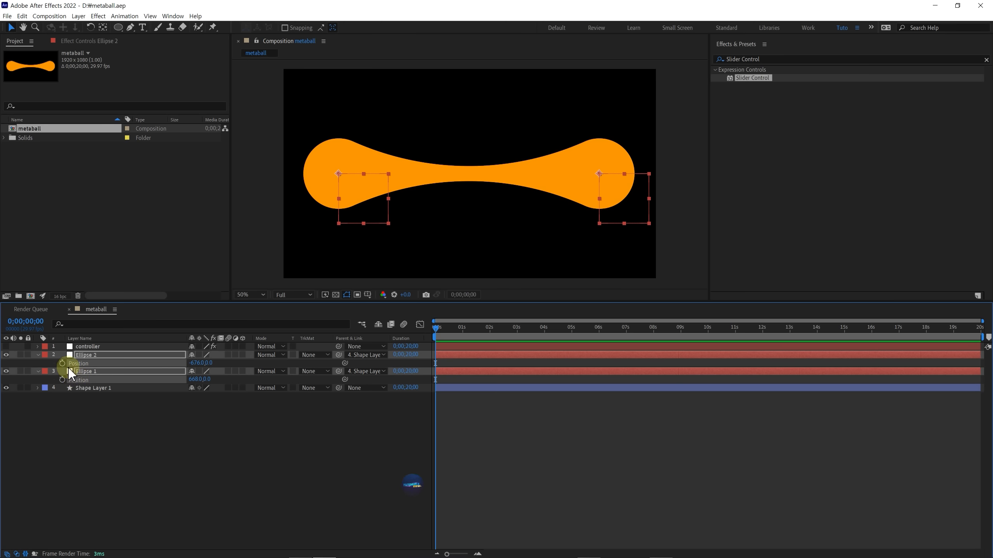
pyautogui.click(62, 363)
pyautogui.moveTo(448, 331); pyautogui.dragTo(463, 333)
pyautogui.moveTo(435, 379); pyautogui.dragTo(456, 380)
# At the first frame, move both ellipse nulls to the centre of the composition so their circles overlap
pyautogui.moveTo(453, 332); pyautogui.dragTo(423, 330)
pyautogui.moveTo(385, 212); pyautogui.dragTo(508, 228)
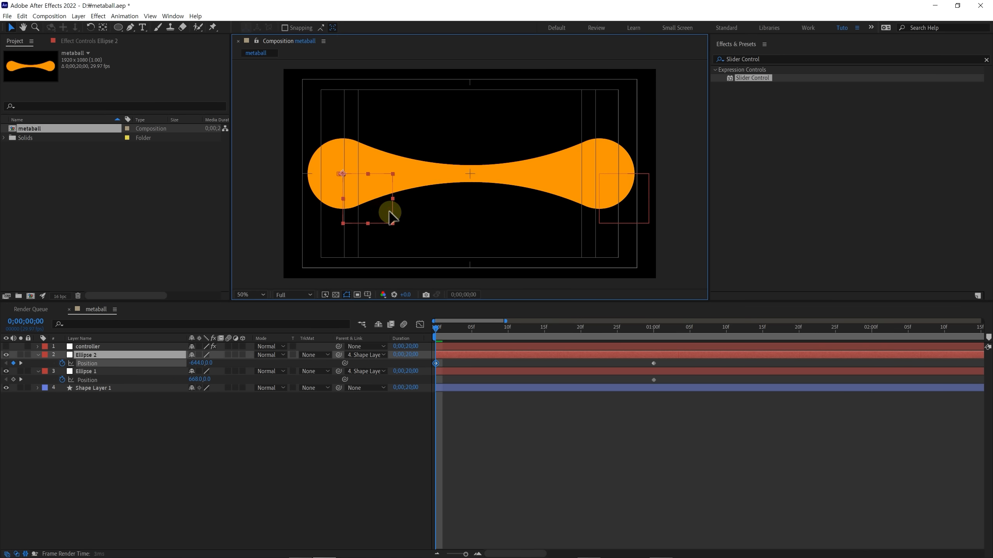
pyautogui.click(636, 217)
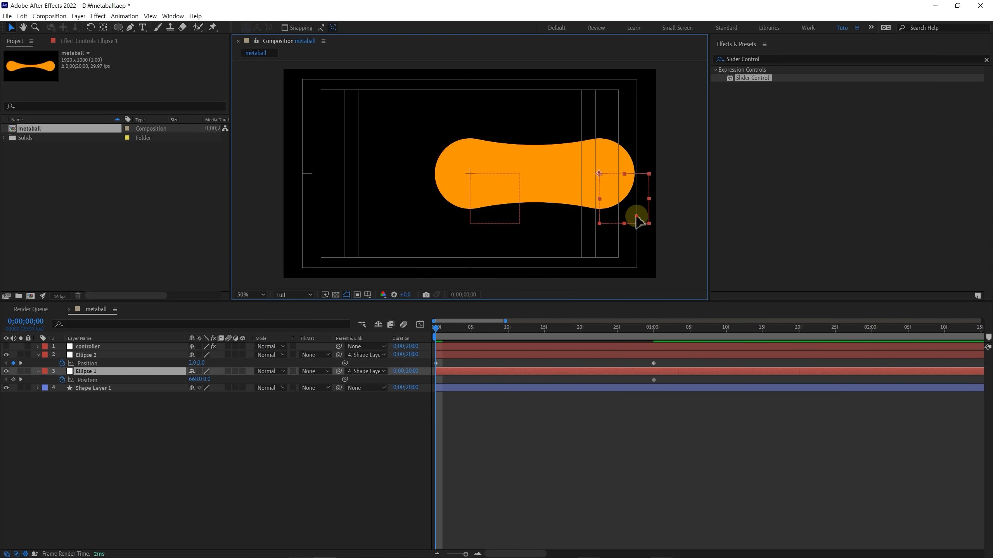
pyautogui.moveTo(637, 216); pyautogui.dragTo(507, 231)
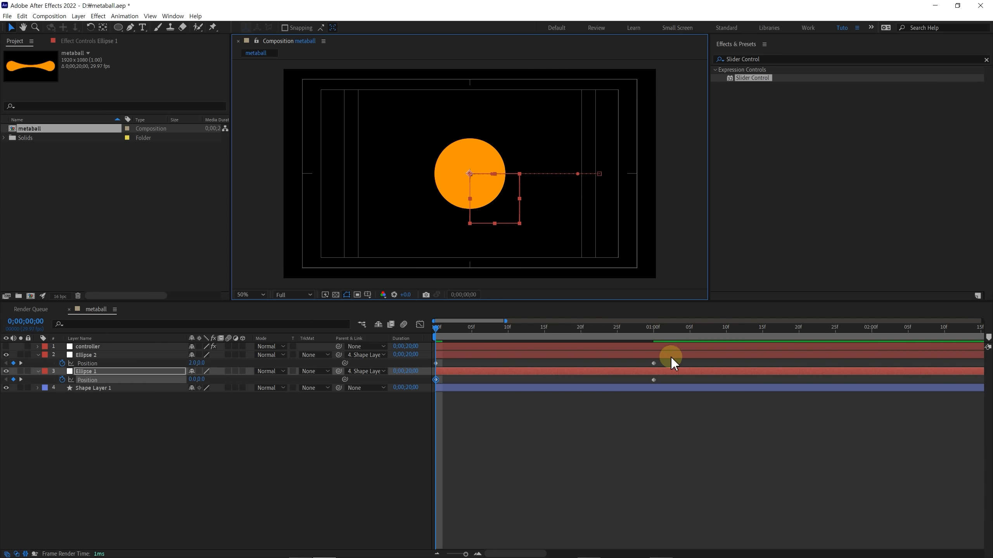
# Apply Easy Ease to all Position keyframes of the two ellipse nulls
pyautogui.moveTo(671, 360); pyautogui.dragTo(430, 385)
pyautogui.rightClick(438, 367)
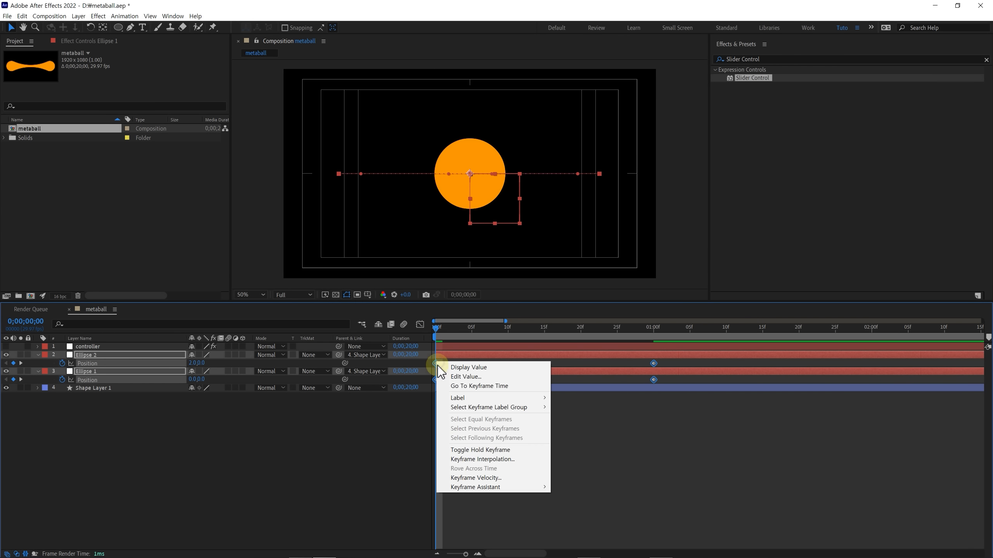
pyautogui.moveTo(461, 488)
pyautogui.click(583, 421)
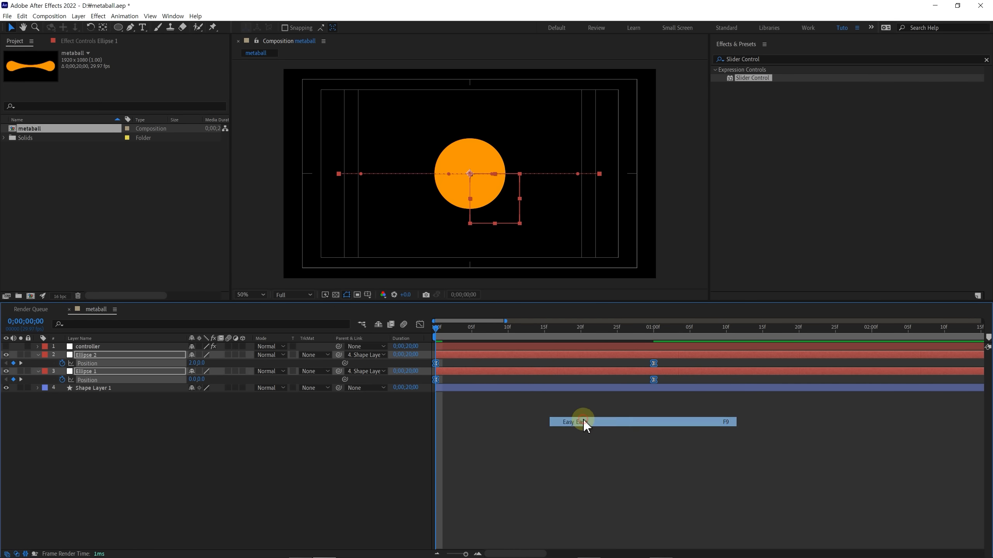
# In the speed graph, extend the outgoing influence of the first Position keyframes of both nulls to 93.33%
pyautogui.click(420, 325)
pyautogui.moveTo(480, 505); pyautogui.dragTo(414, 531)
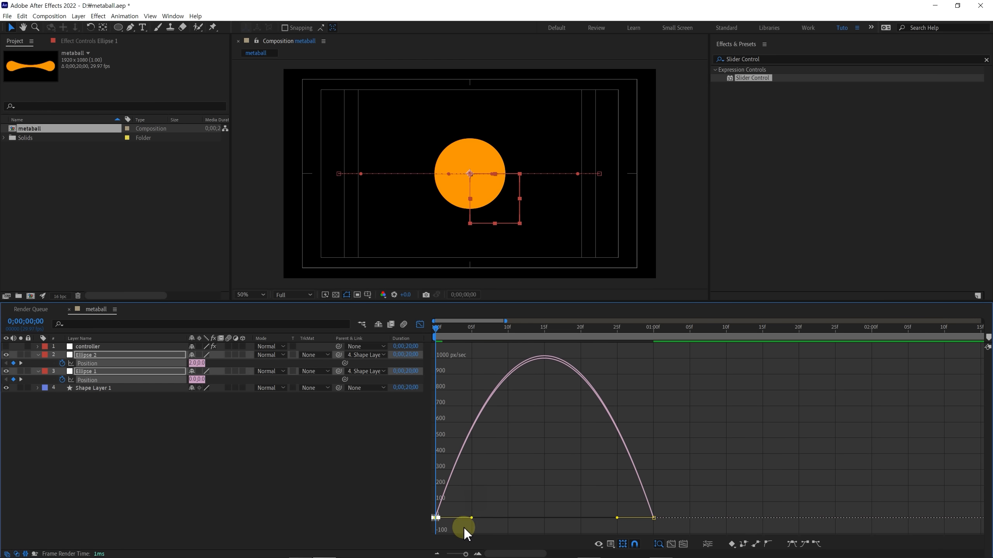
pyautogui.moveTo(478, 519); pyautogui.dragTo(537, 519)
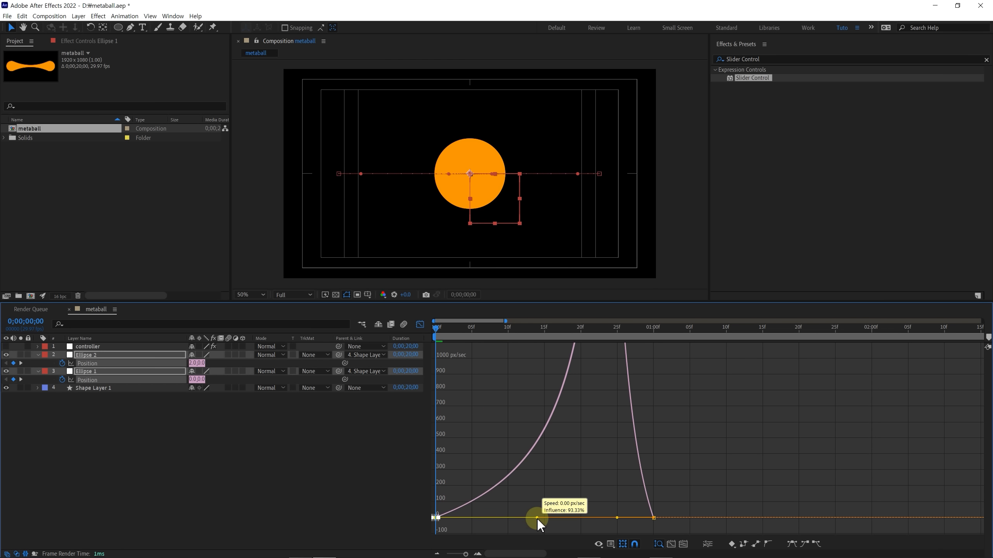
pyautogui.hotkey('shift', 'F3')
# Preview the animation of the two circles stretching apart
pyautogui.press('space')
pyautogui.press('space')
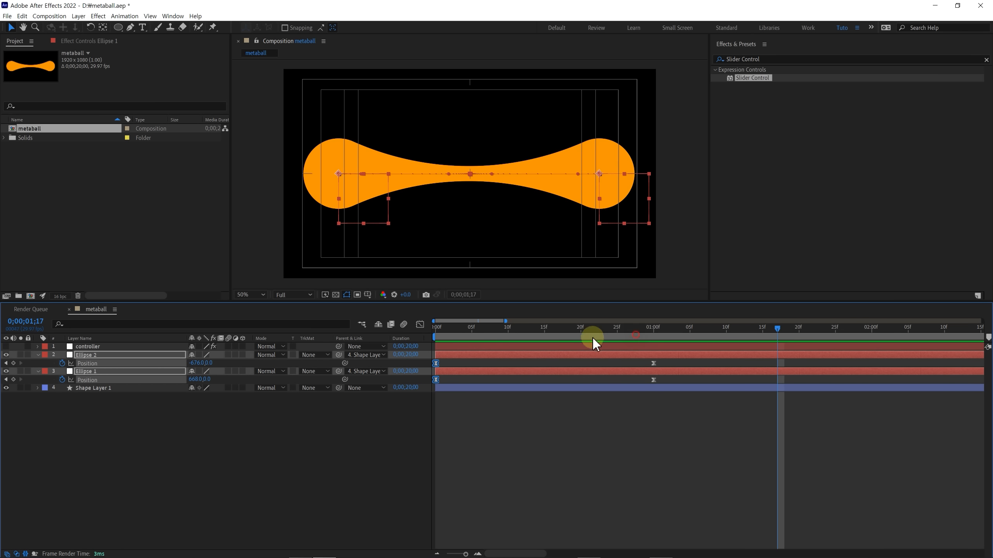
pyautogui.press('space')
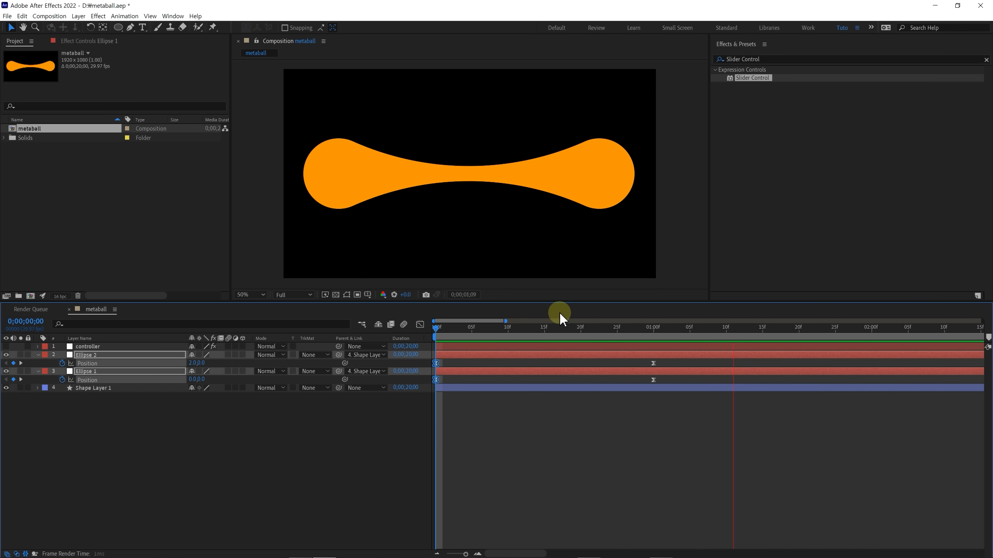
# Start keyframing the controller's Slider at 0;00;00;26
pyautogui.click(554, 327)
pyautogui.moveTo(622, 342)
pyautogui.mouseDown()
pyautogui.moveTo(557, 353)
pyautogui.moveTo(621, 361)
pyautogui.mouseUp()
pyautogui.click(104, 346)
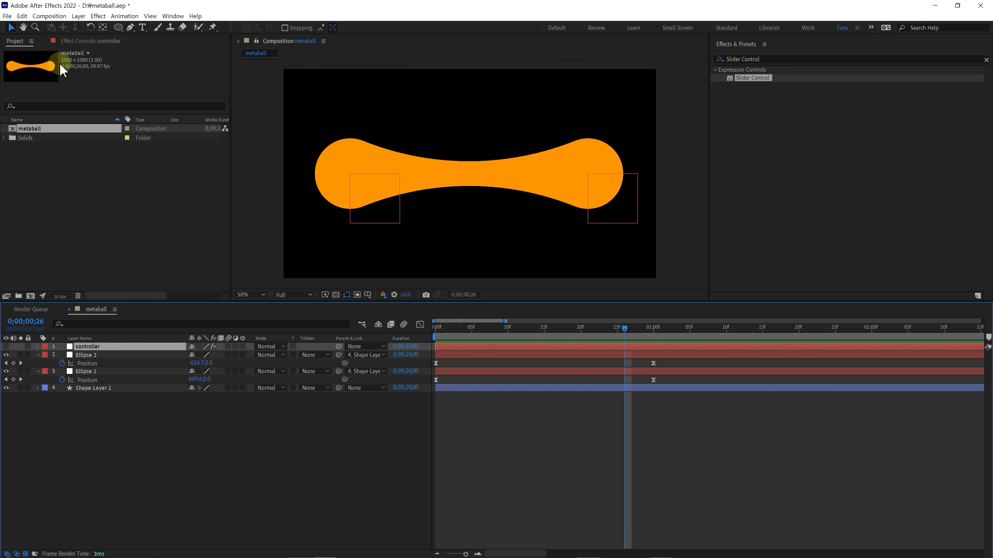
pyautogui.click(77, 42)
pyautogui.click(23, 63)
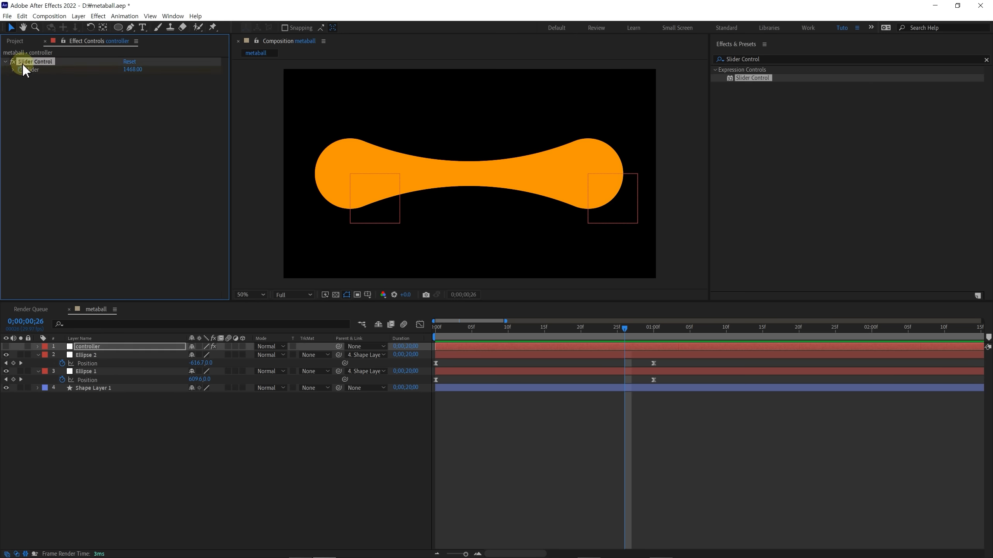
pyautogui.click(594, 346)
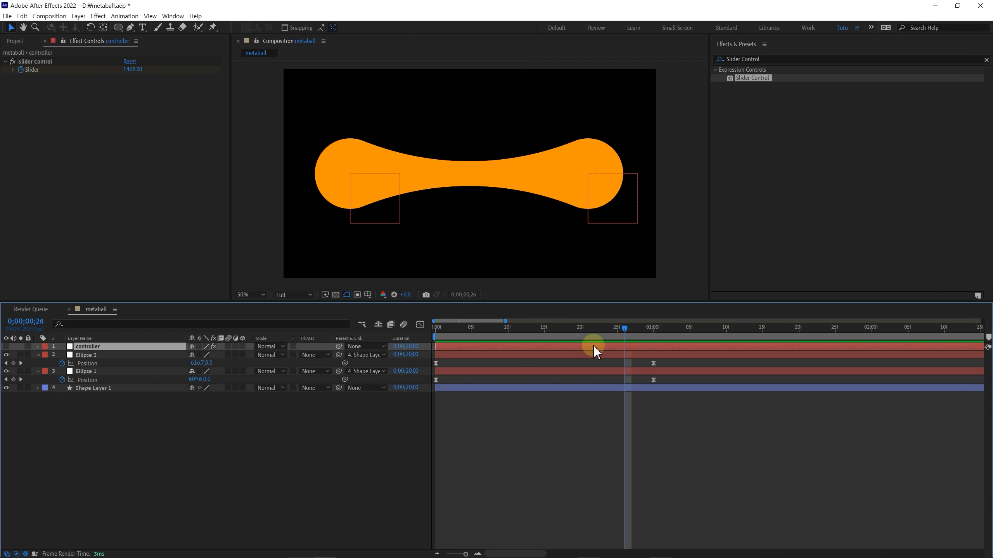
# Keyframe the controller's Slider to 0 at 0;00;01;13 and apply Easy Ease to both Slider keyframes
pyautogui.press('u')
pyautogui.moveTo(626, 331); pyautogui.dragTo(669, 337)
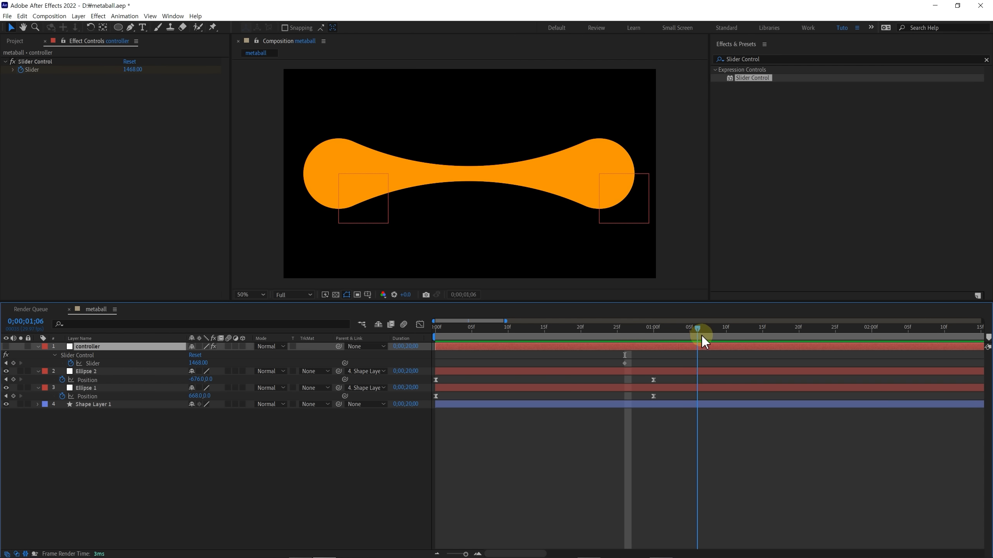
pyautogui.press('Return')
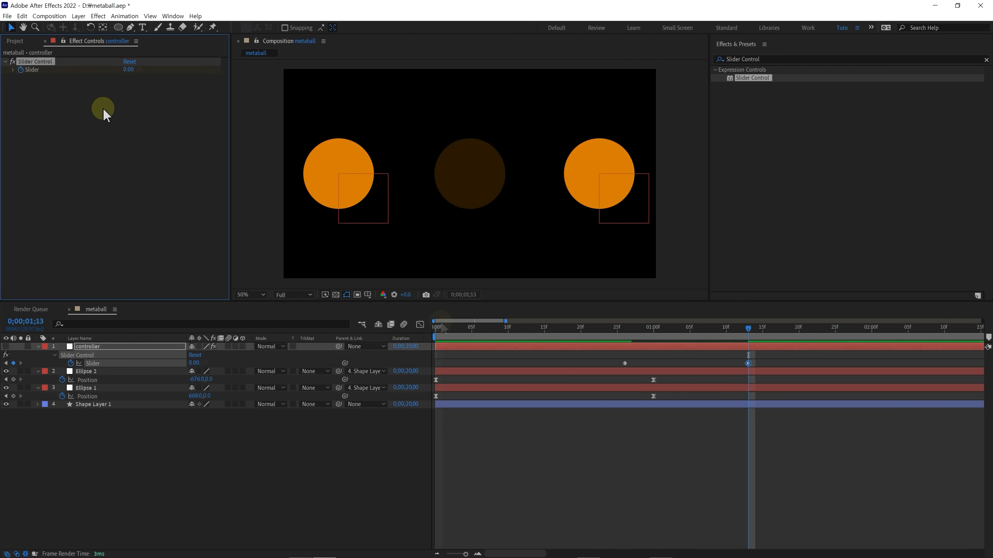
# Preview the circles separating and set the current time to 0;00;00;27
pyautogui.press('space')
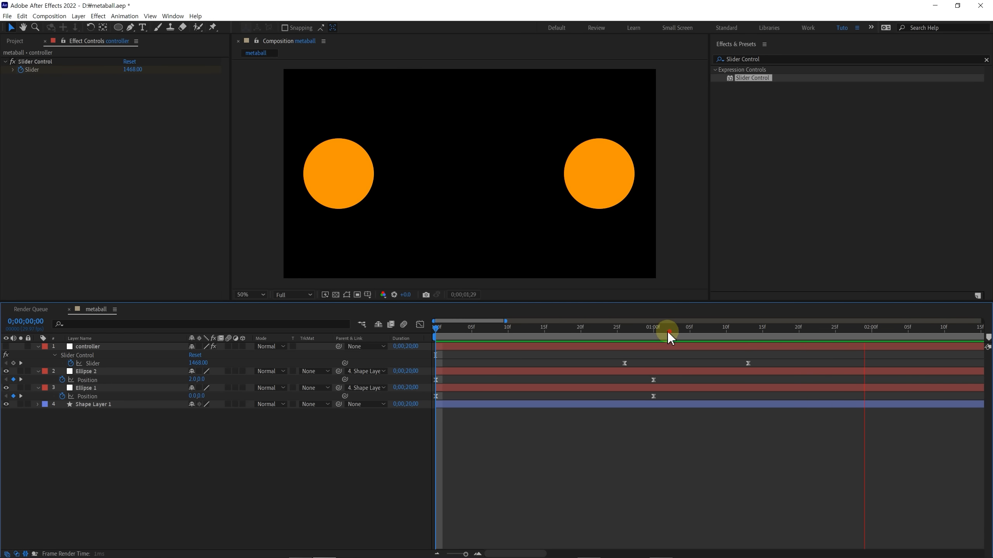
pyautogui.moveTo(667, 332); pyautogui.dragTo(626, 385)
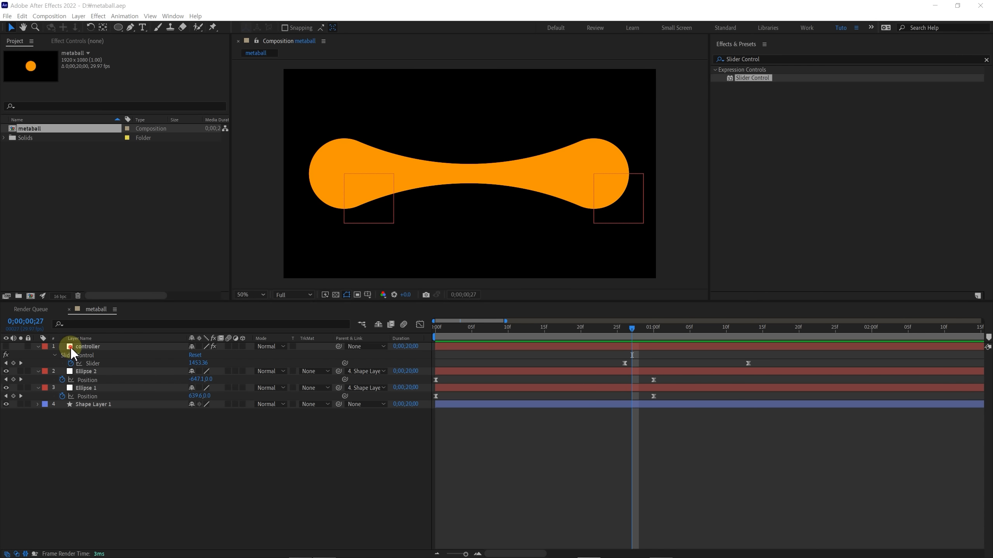
# Collapse the expanded properties of all layers in the metaball timeline
pyautogui.click(70, 347)
pyautogui.keyDown('shift'); pyautogui.click(83, 390); pyautogui.keyUp('shift')
pyautogui.click(38, 346)
pyautogui.click(74, 393)
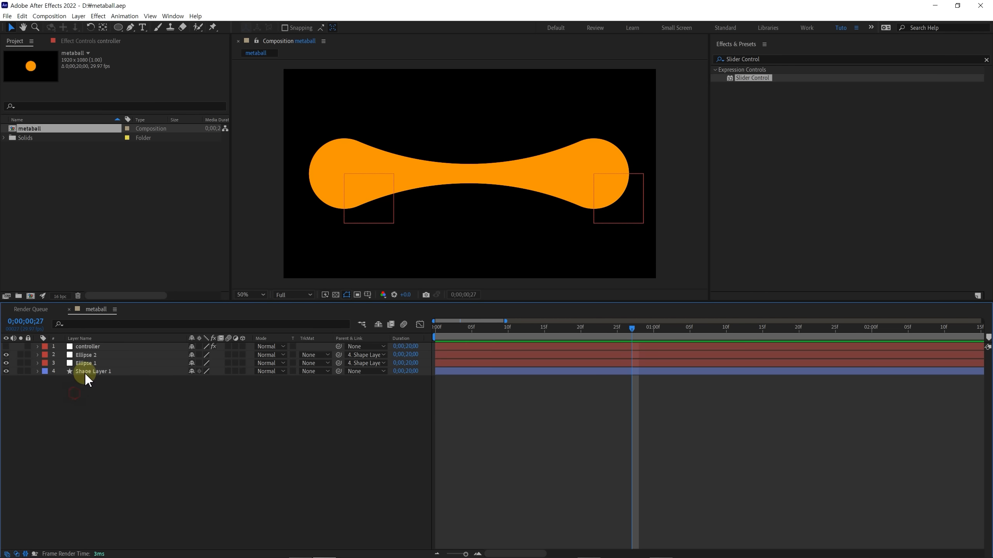
# Add an Inner Glow layer style to Shape Layer 1 and set its glow color to white (FFFFFF)
pyautogui.click(86, 379)
pyautogui.rightClick(87, 379)
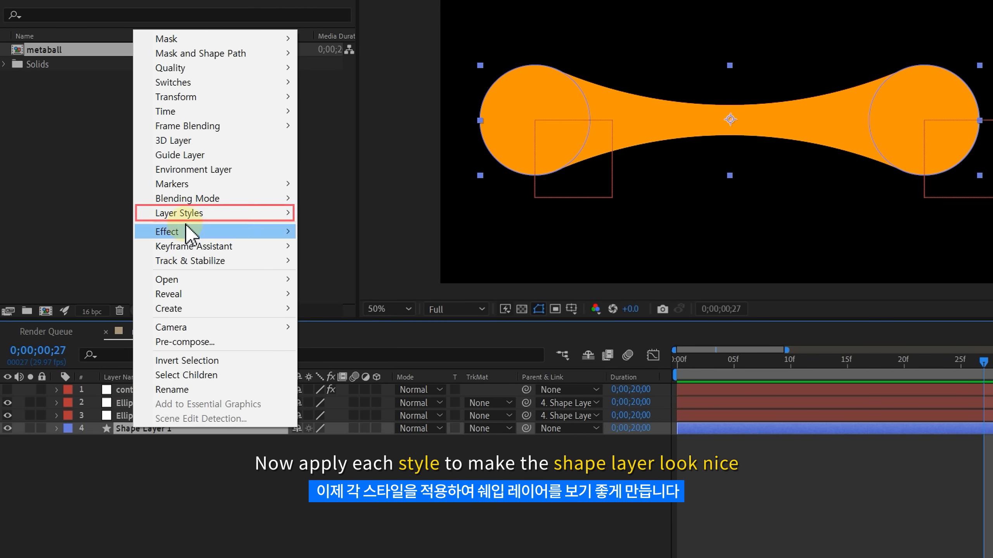
pyautogui.moveTo(188, 214)
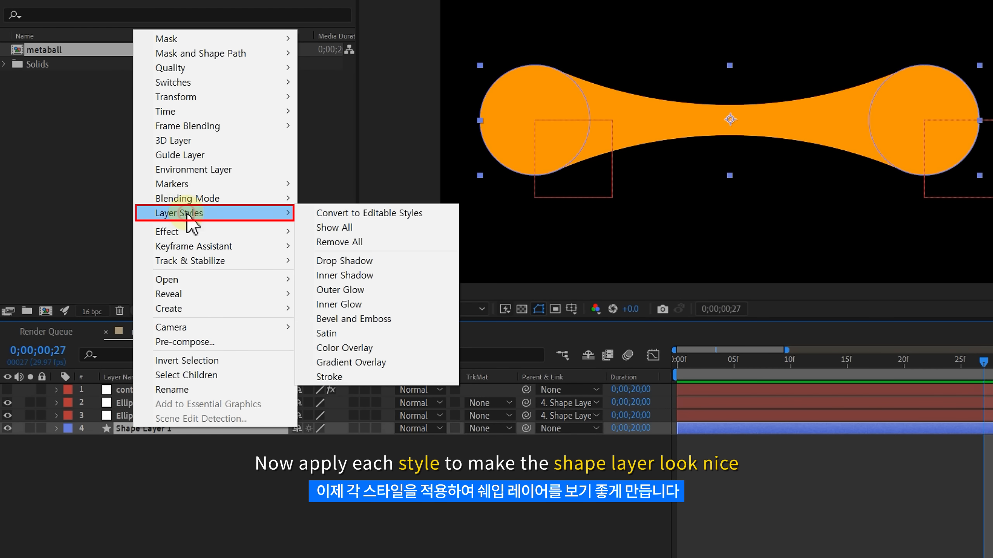
pyautogui.click(339, 305)
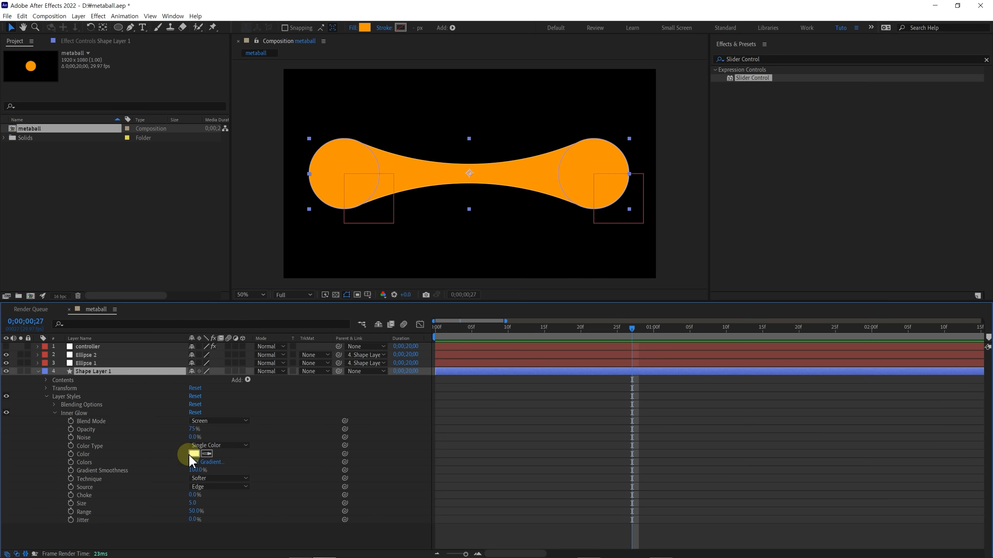
pyautogui.click(191, 455)
pyautogui.moveTo(465, 344); pyautogui.dragTo(423, 287)
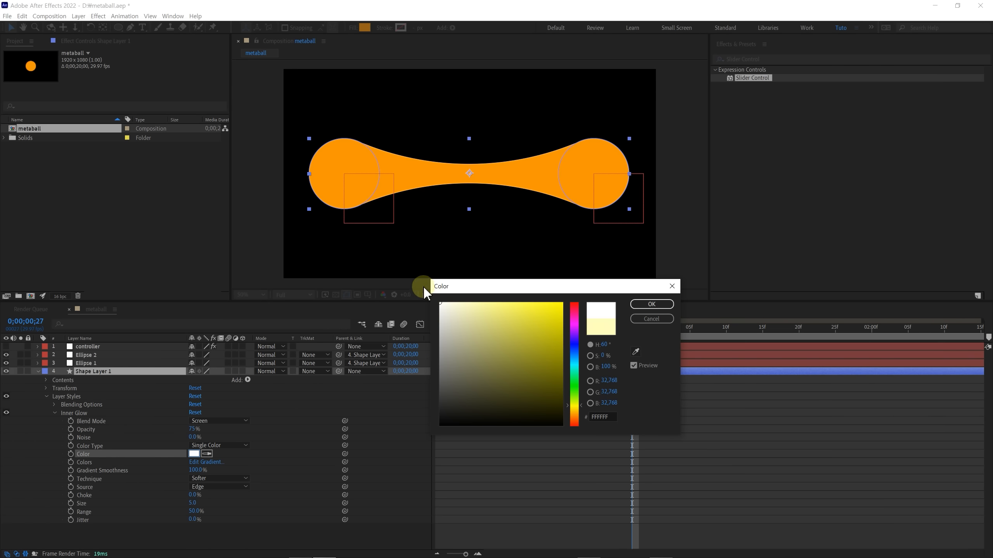
pyautogui.click(650, 306)
# Set the Inner Glow's Size to 115, Noise to 15% and Opacity to 65%
pyautogui.scroll(2, 365, 182)
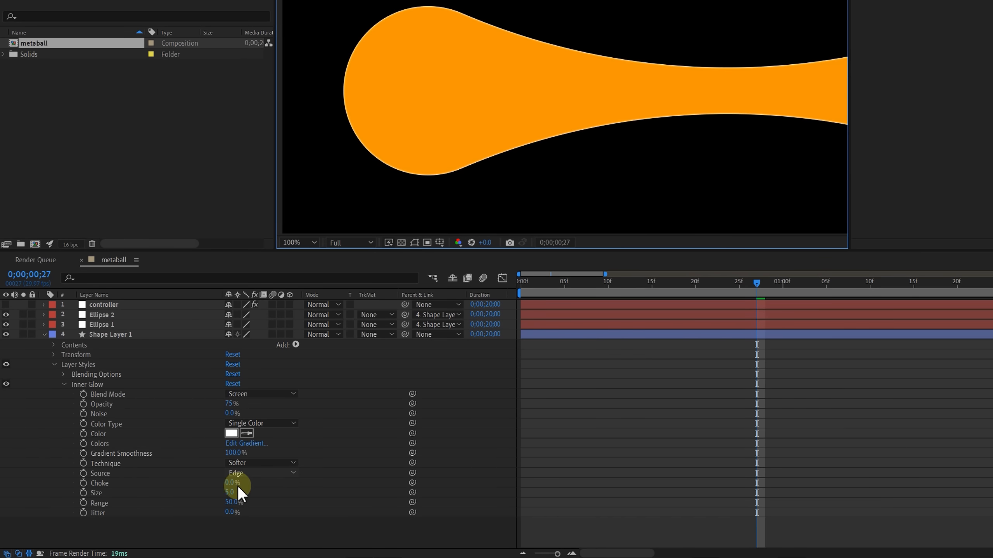
pyautogui.moveTo(232, 495)
pyautogui.mouseDown()
pyautogui.moveTo(269, 486)
pyautogui.moveTo(247, 497)
pyautogui.mouseUp()
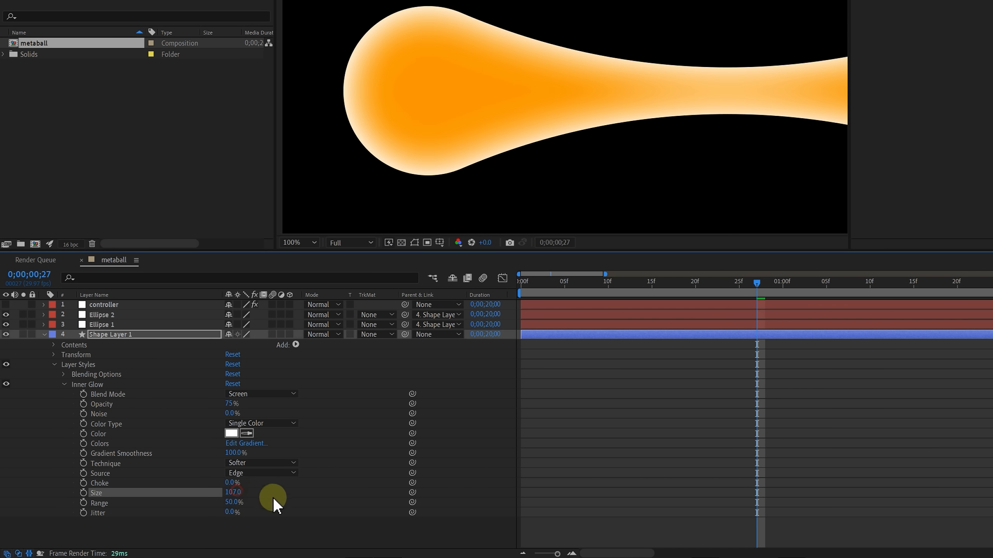
pyautogui.click(105, 414)
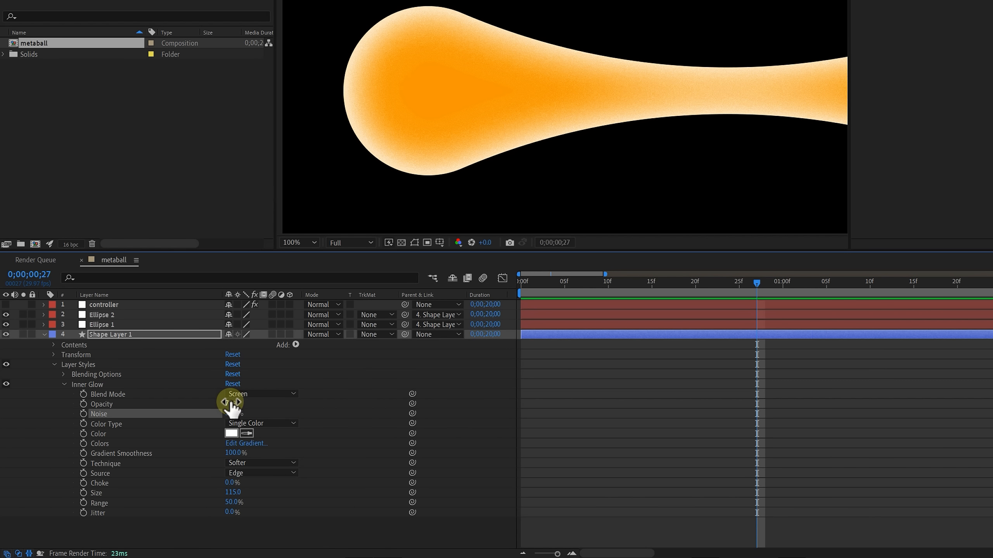
pyautogui.moveTo(232, 404); pyautogui.dragTo(248, 406)
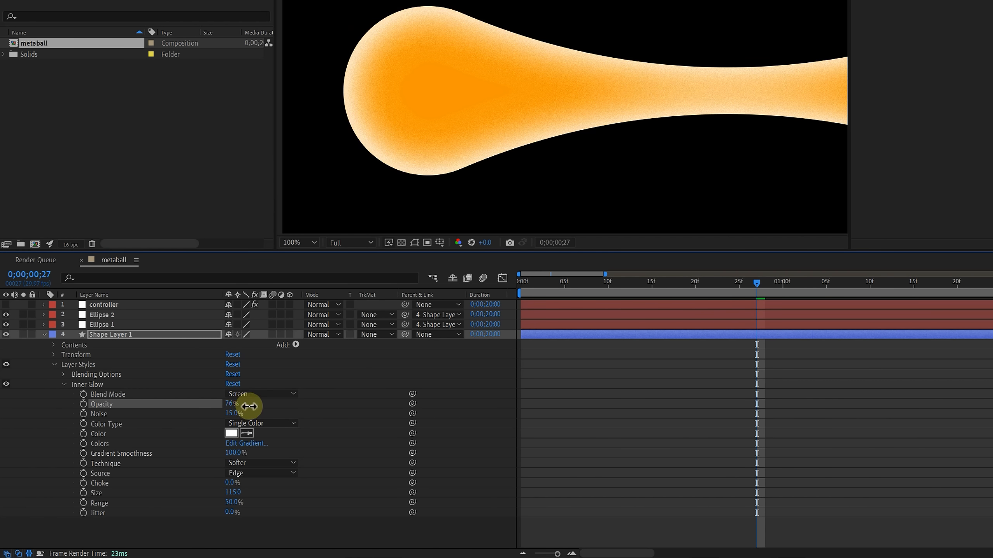
pyautogui.click(307, 408)
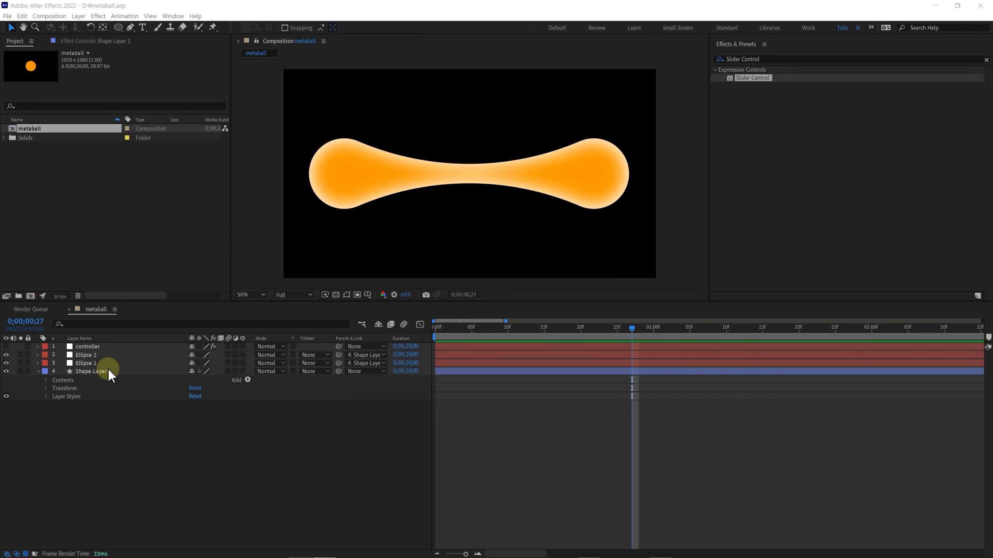
# Add a Gradient Overlay layer style to Shape Layer 1 and set its Angle to 180°
pyautogui.click(98, 372)
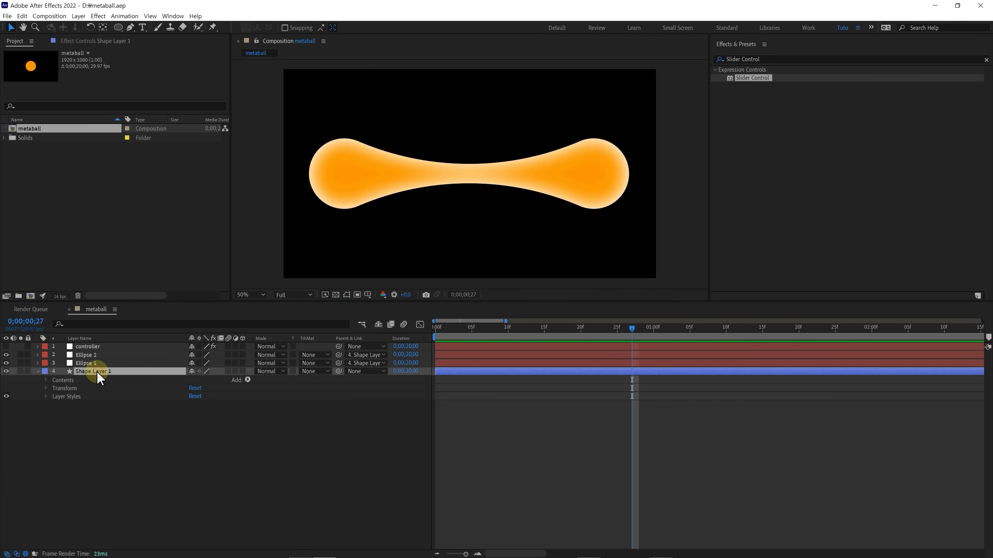
pyautogui.rightClick(98, 372)
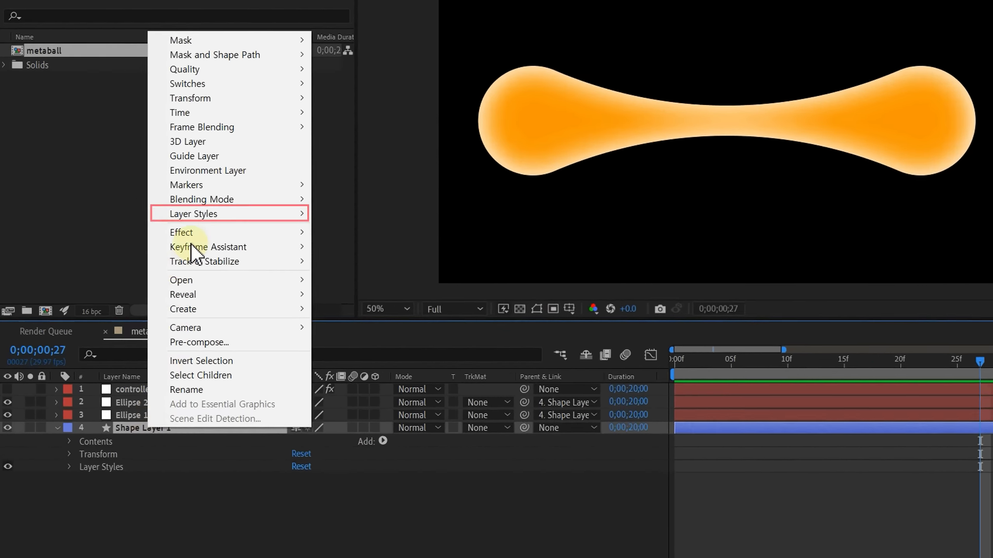
pyautogui.moveTo(234, 214)
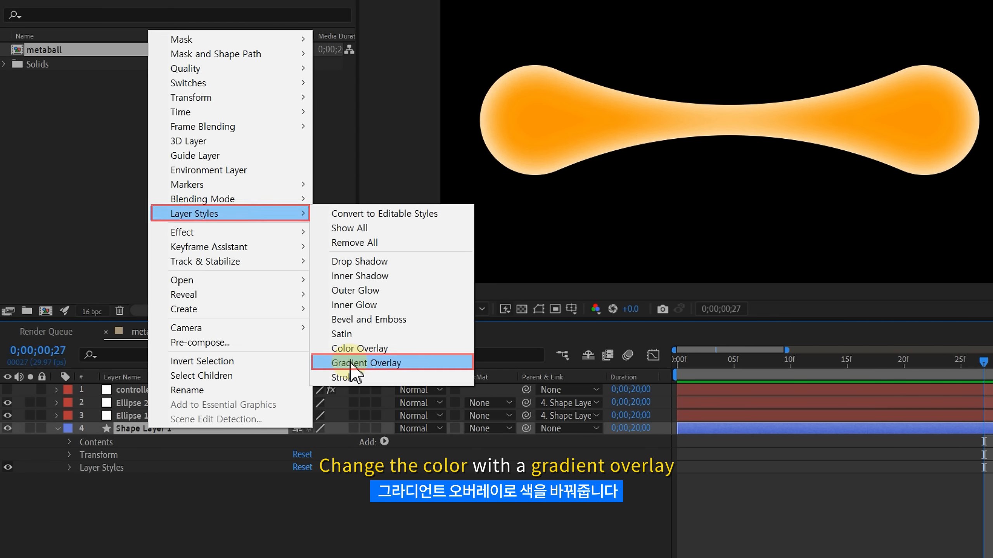
pyautogui.click(365, 363)
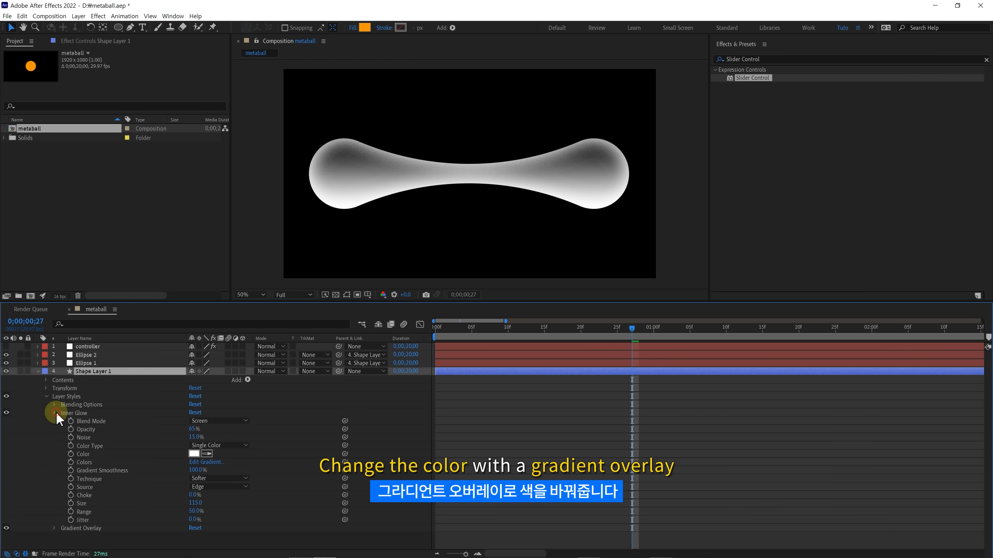
pyautogui.click(55, 413)
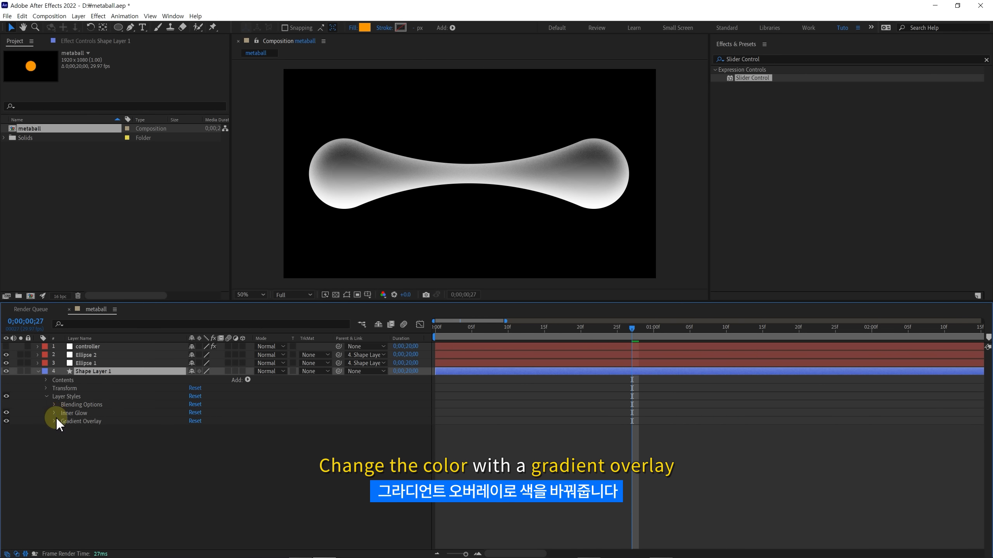
pyautogui.click(55, 422)
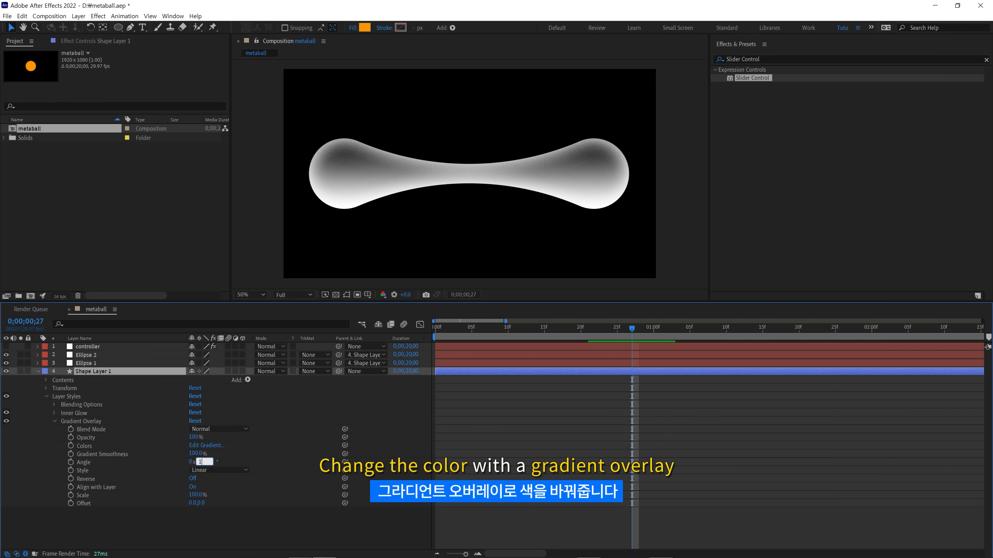
pyautogui.press('Return')
# Color the overlay gradient from red (FF0000) at its start to blue (0070FF) at its end
pyautogui.click(216, 446)
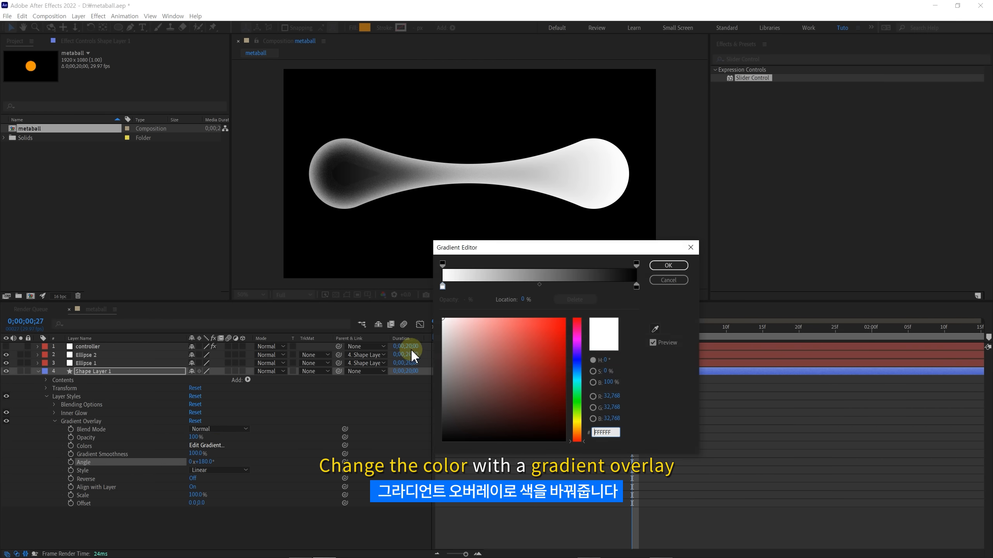
pyautogui.moveTo(512, 341); pyautogui.dragTo(606, 313)
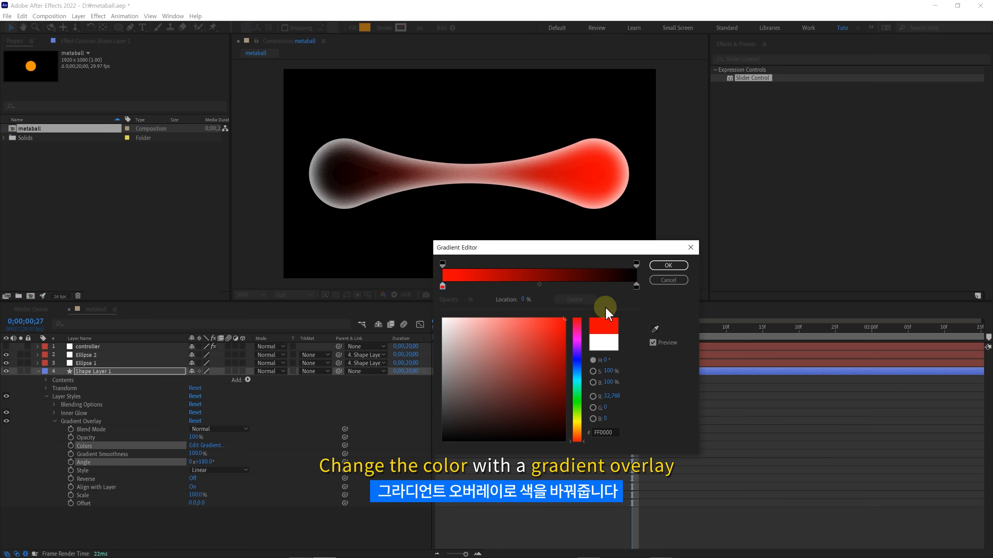
pyautogui.moveTo(582, 367); pyautogui.dragTo(582, 369)
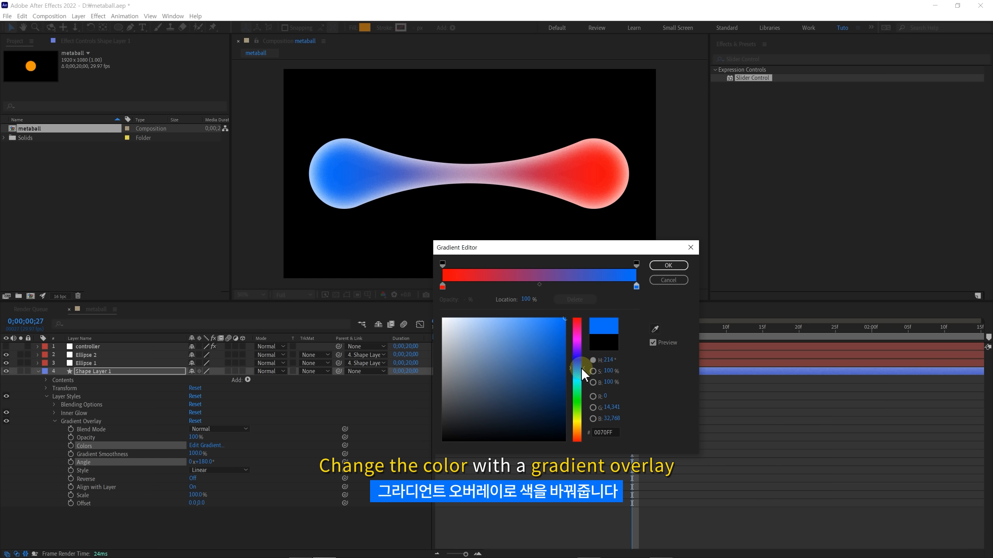
pyautogui.click(666, 266)
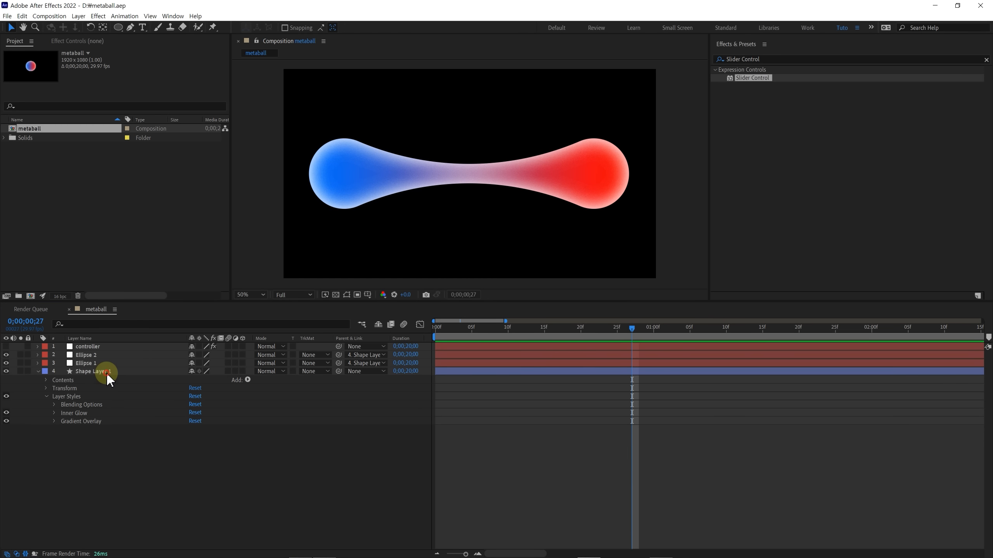
# Add a Bevel and Emboss layer style to Shape Layer 1 and show all of its settings in an enlarged timeline
pyautogui.click(103, 372)
pyautogui.rightClick(103, 372)
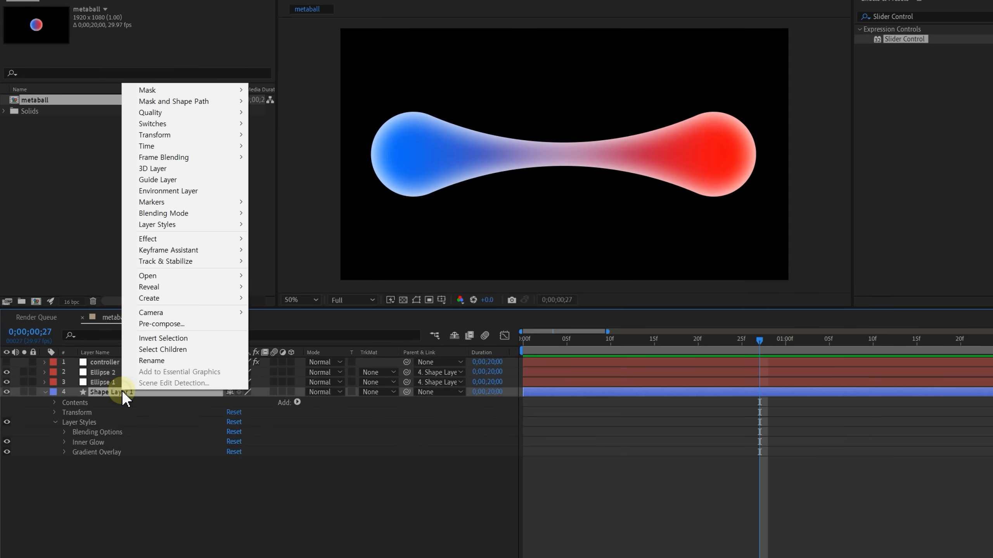
pyautogui.moveTo(129, 233)
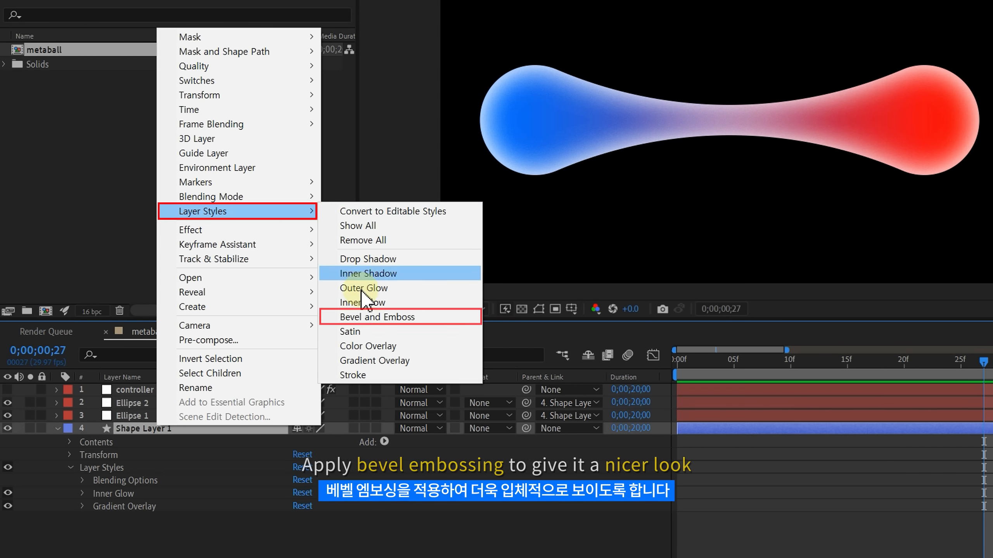
pyautogui.click(368, 316)
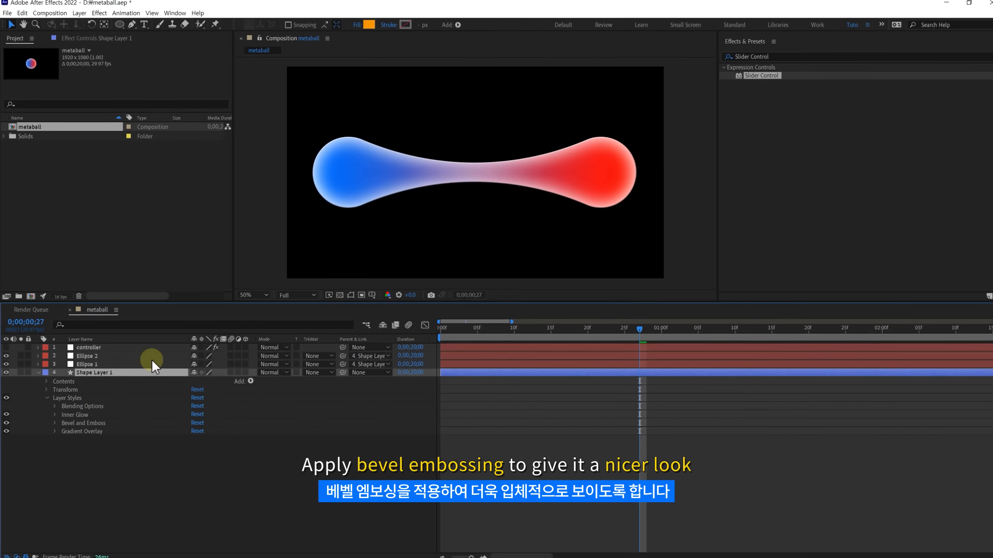
pyautogui.click(53, 421)
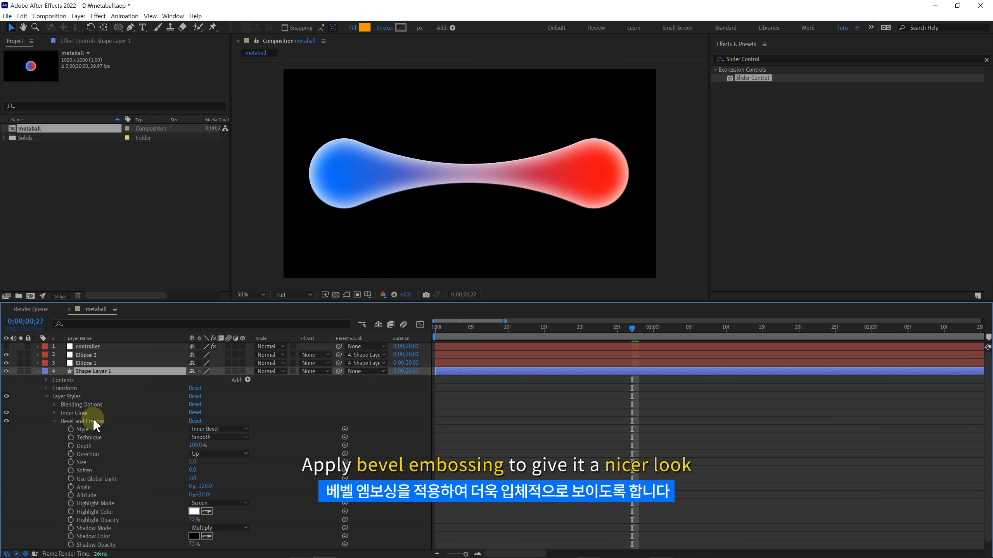
pyautogui.moveTo(180, 300); pyautogui.dragTo(190, 232)
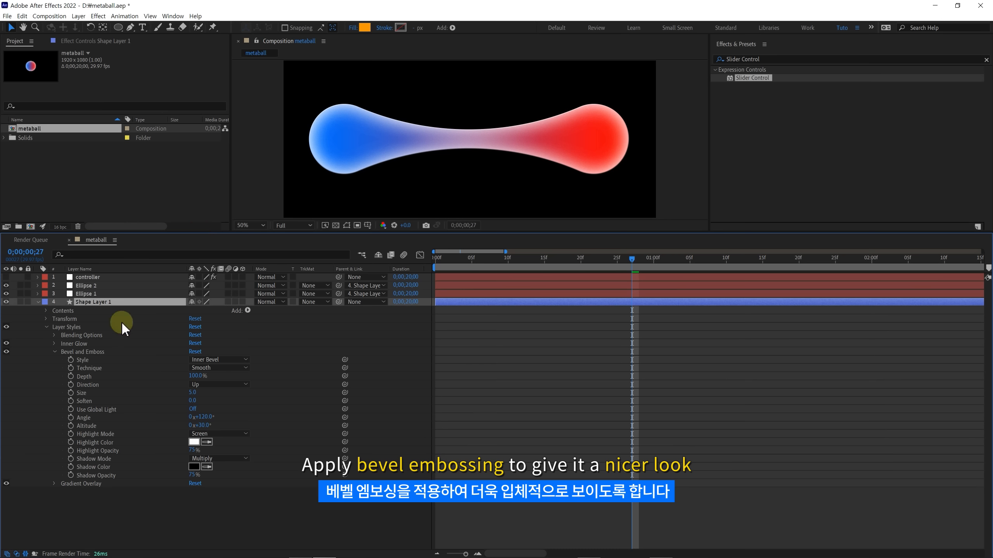
# Set the Bevel and Emboss Size to about 156 and its Depth to 64%
pyautogui.click(93, 392)
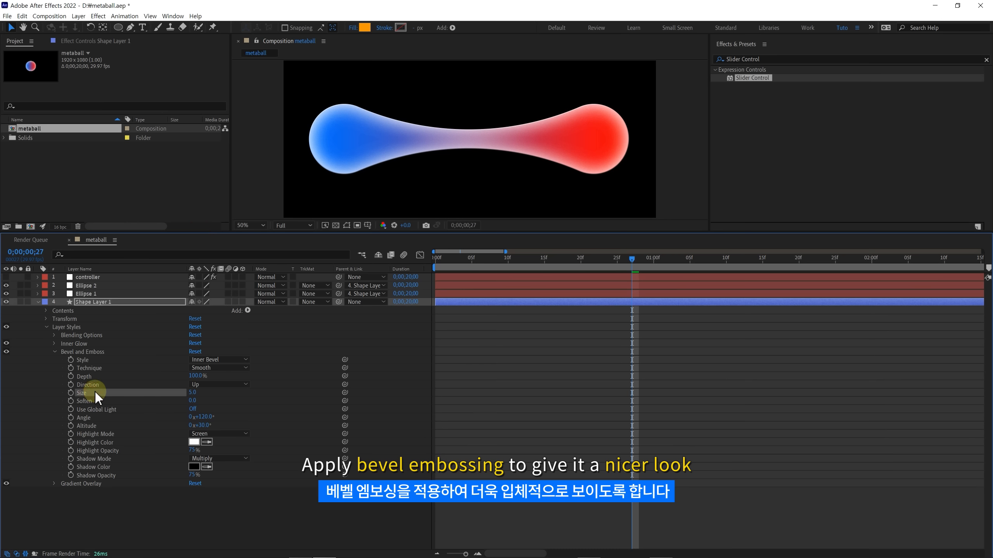
pyautogui.moveTo(193, 392); pyautogui.dragTo(259, 387)
pyautogui.click(231, 377)
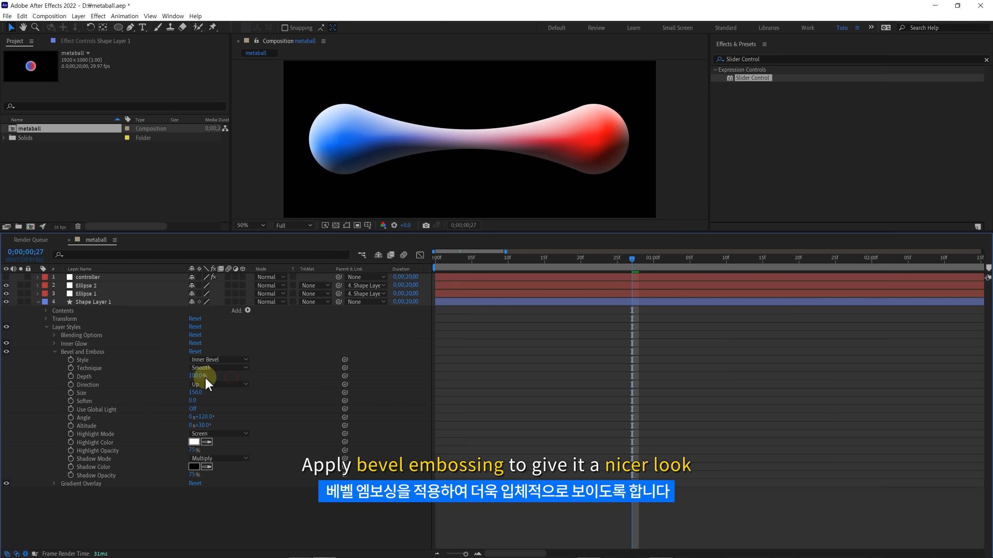
pyautogui.moveTo(197, 375)
pyautogui.mouseDown()
pyautogui.moveTo(243, 377)
pyautogui.moveTo(190, 382)
pyautogui.mouseUp()
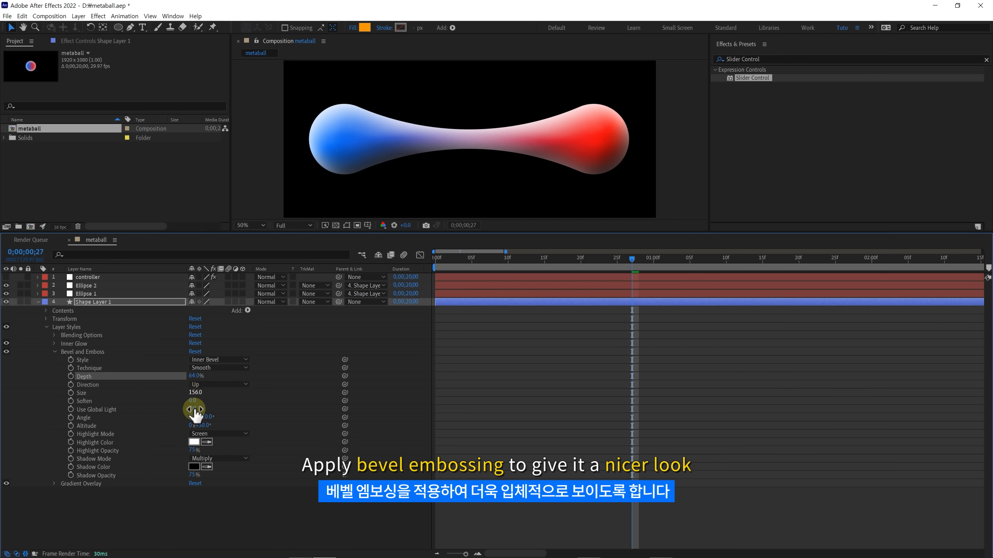
# Set the Bevel and Emboss Shadow Color to a dark navy, about 060C13, and raise its Highlight Opacity
pyautogui.click(193, 467)
pyautogui.click(515, 413)
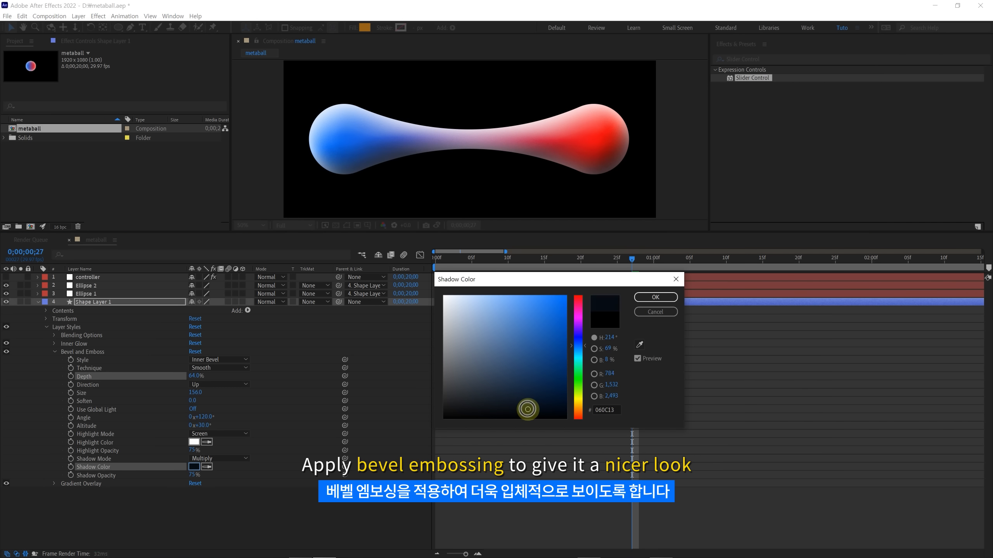
pyautogui.click(650, 299)
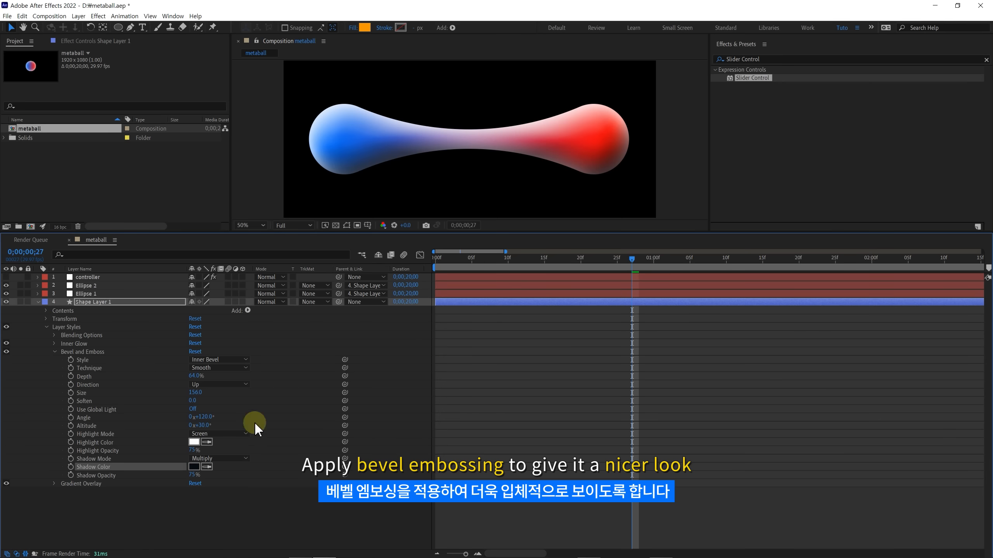
pyautogui.moveTo(193, 451); pyautogui.dragTo(210, 447)
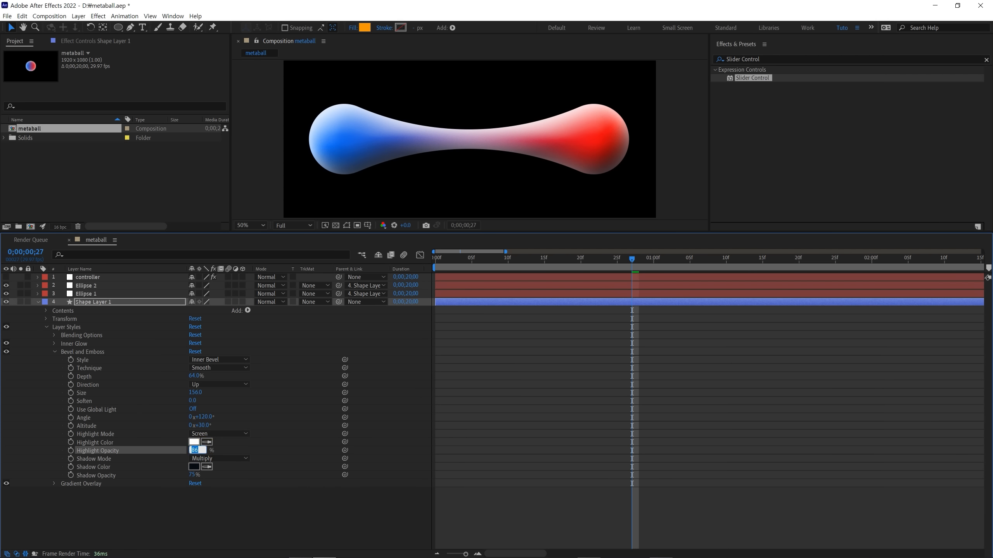
# Collapse the Layer Styles group of Shape Layer 1 and toggle its visibility repeatedly to compare the shape with and without the styles
pyautogui.click(46, 328)
pyautogui.click(42, 342)
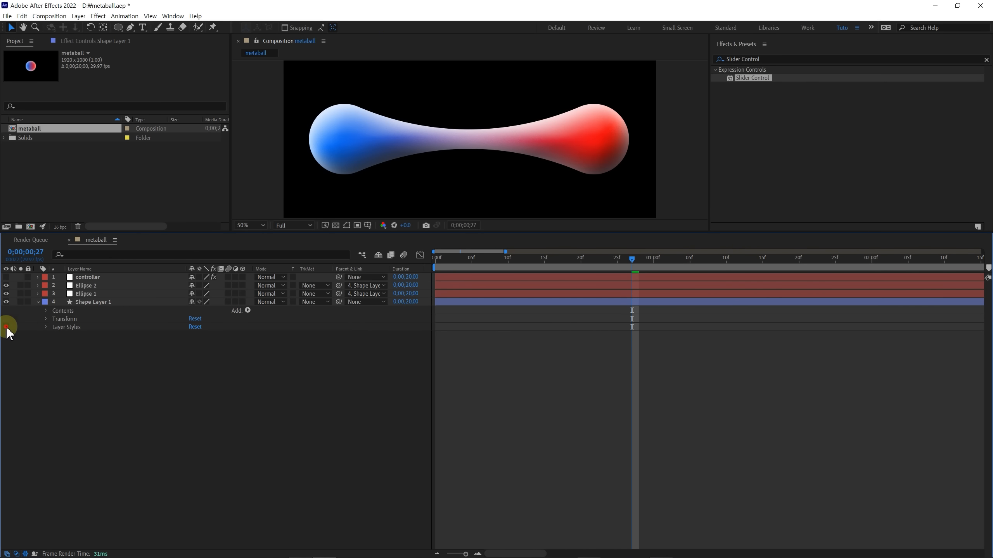
pyautogui.click(6, 327)
pyautogui.click(5, 327)
pyautogui.click(6, 327)
pyautogui.click(6, 327)
pyautogui.click(6, 327)
pyautogui.click(6, 327)
pyautogui.click(5, 327)
pyautogui.click(6, 327)
pyautogui.click(5, 327)
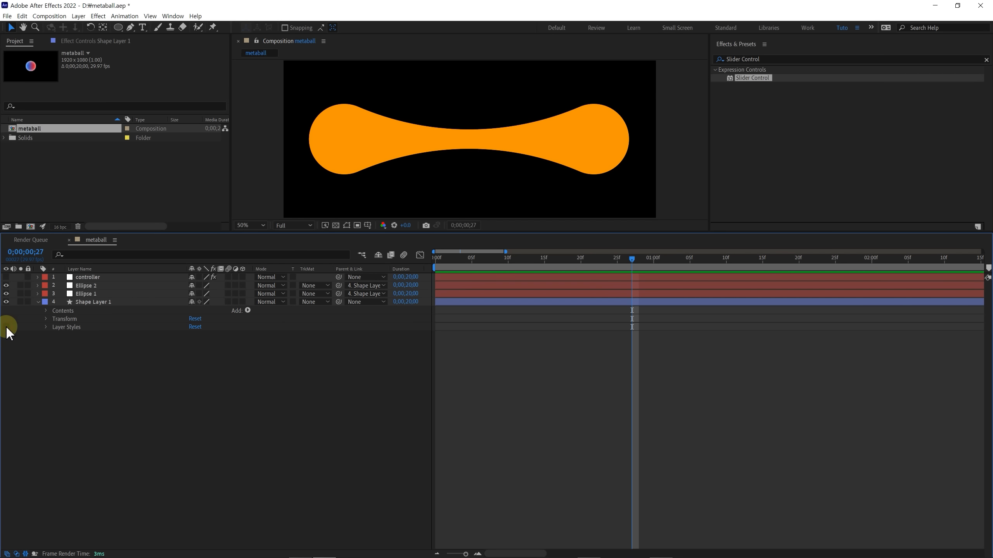
# Preview the styled metaball animation, park the playhead at 0;00;00;26 and save the project
pyautogui.press('space')
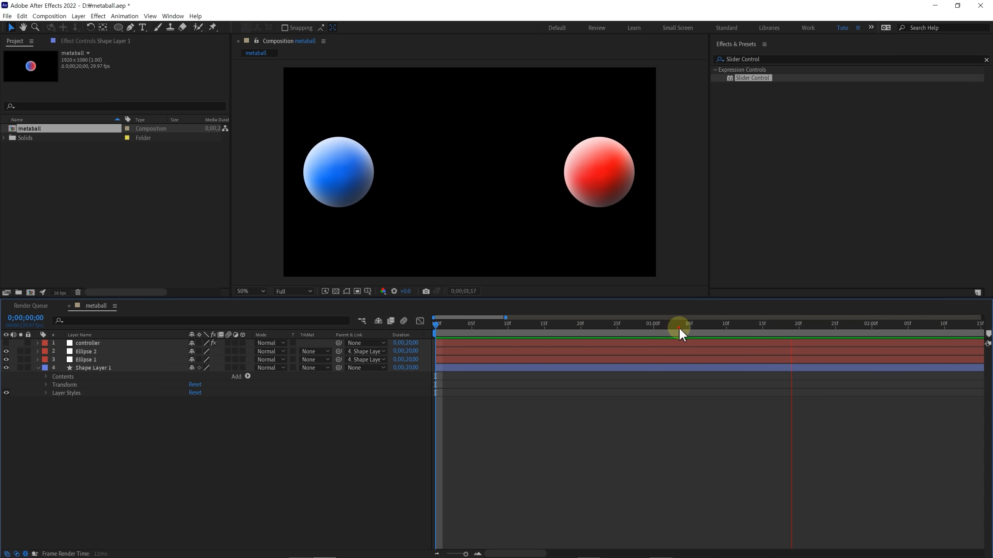
pyautogui.moveTo(679, 328); pyautogui.dragTo(625, 344)
pyautogui.hotkey('ctrl', 's')
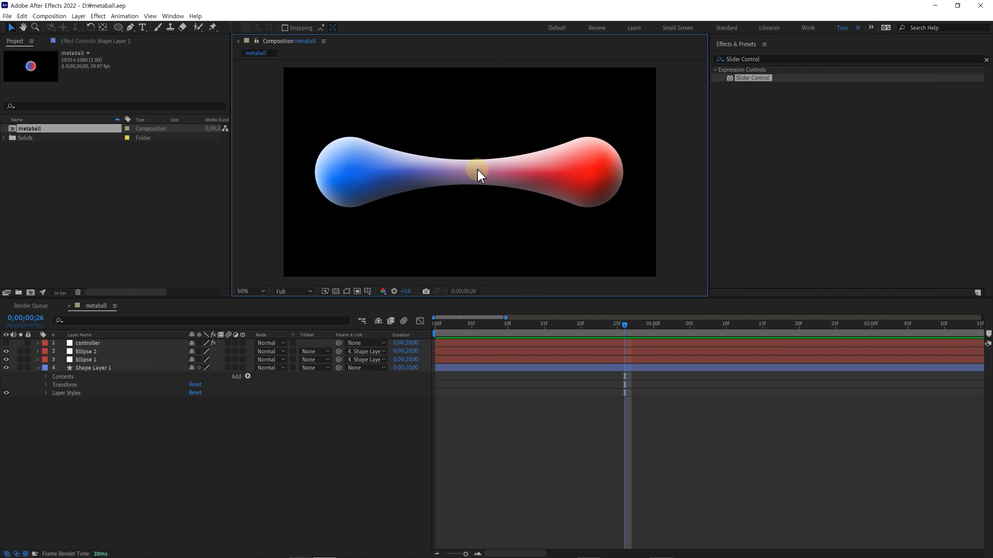
# Pre-compose all four layers into a new composition named metaball, moving all attributes into it
pyautogui.click(97, 345)
pyautogui.keyDown('shift'); pyautogui.click(96, 368); pyautogui.keyUp('shift')
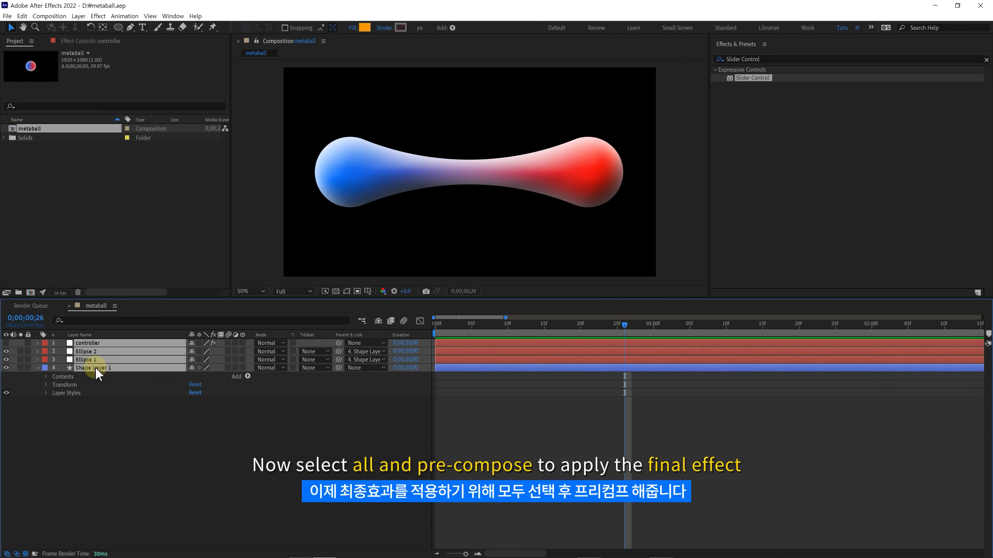
pyautogui.hotkey('ctrl', 'shift', 'c')
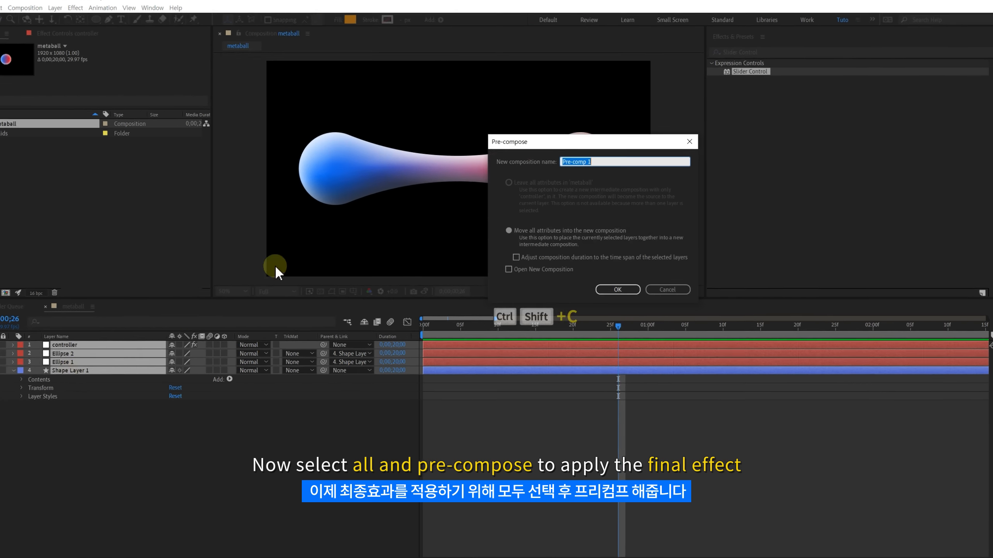
pyautogui.write('metaball')
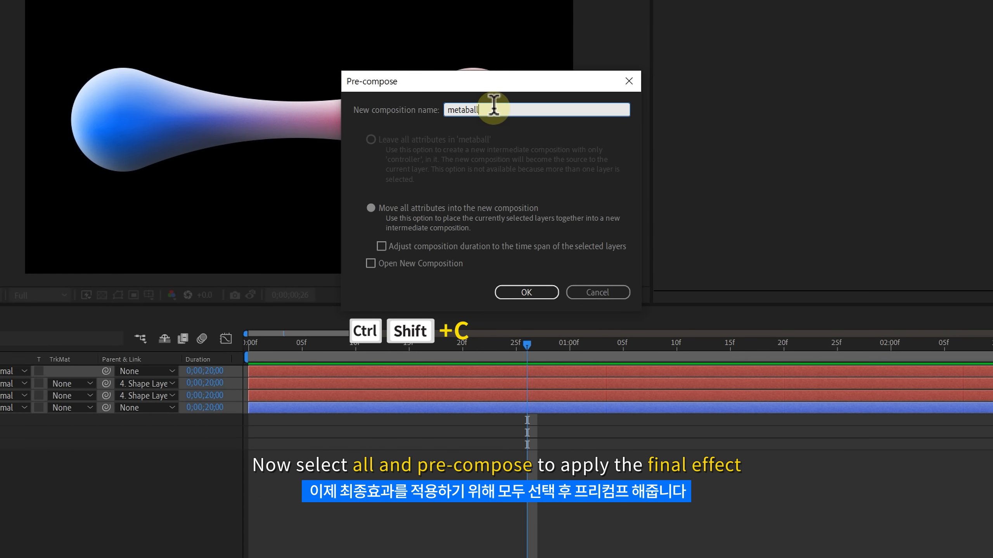
pyautogui.click(526, 292)
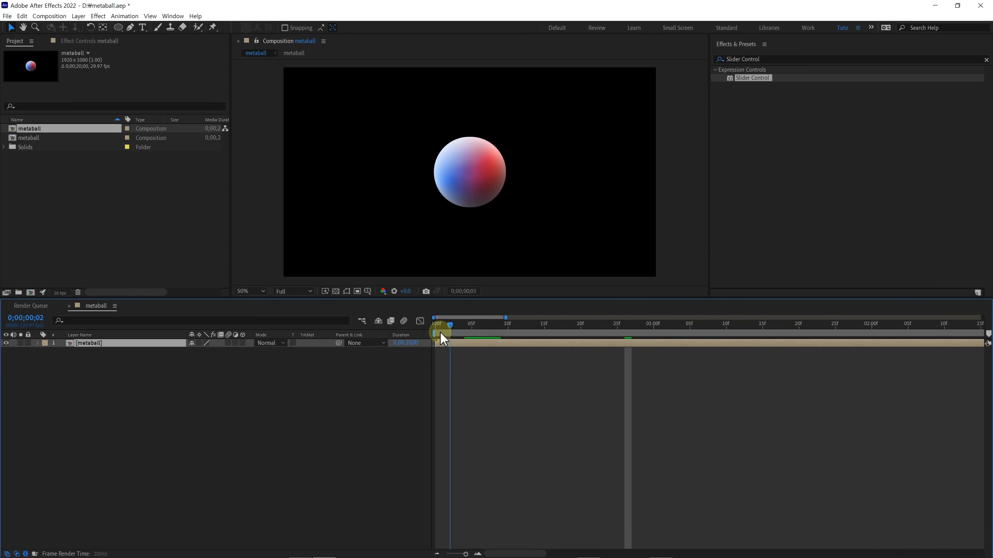
# Move the playhead to 0;00;00;26 and apply the CC Glass effect to the metaball layer
pyautogui.moveTo(442, 334); pyautogui.dragTo(627, 346)
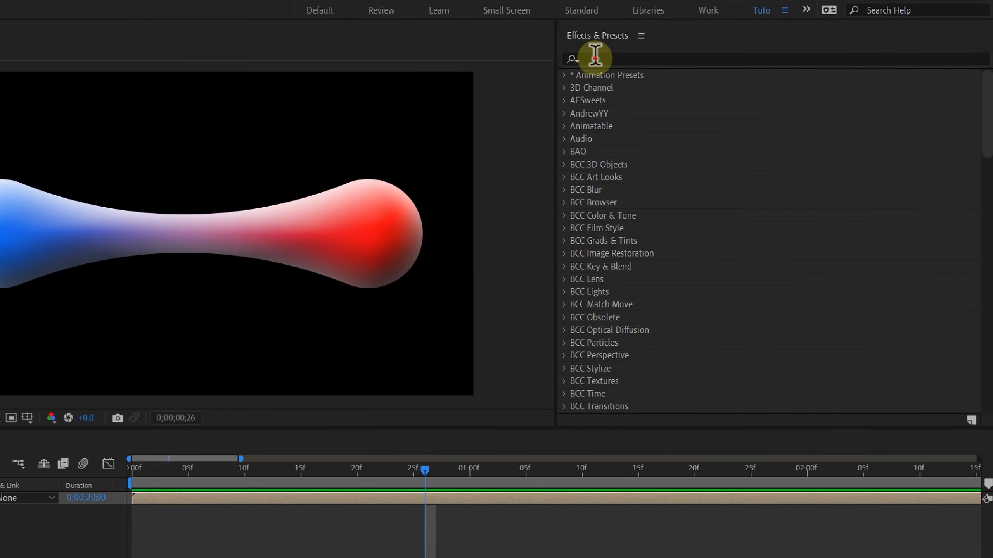
pyautogui.click(731, 59)
pyautogui.write('CC Glass')
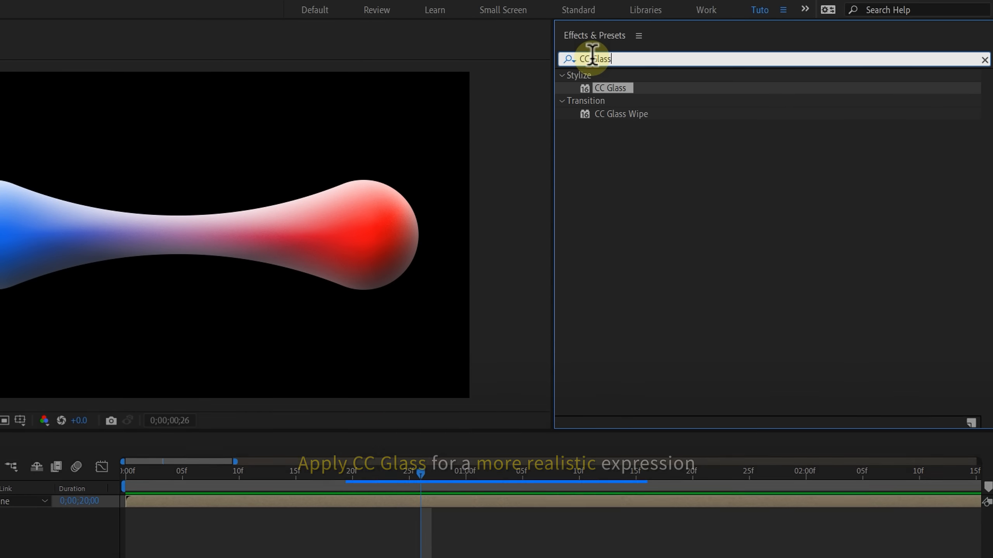
pyautogui.click(605, 93)
pyautogui.moveTo(606, 89); pyautogui.dragTo(176, 255)
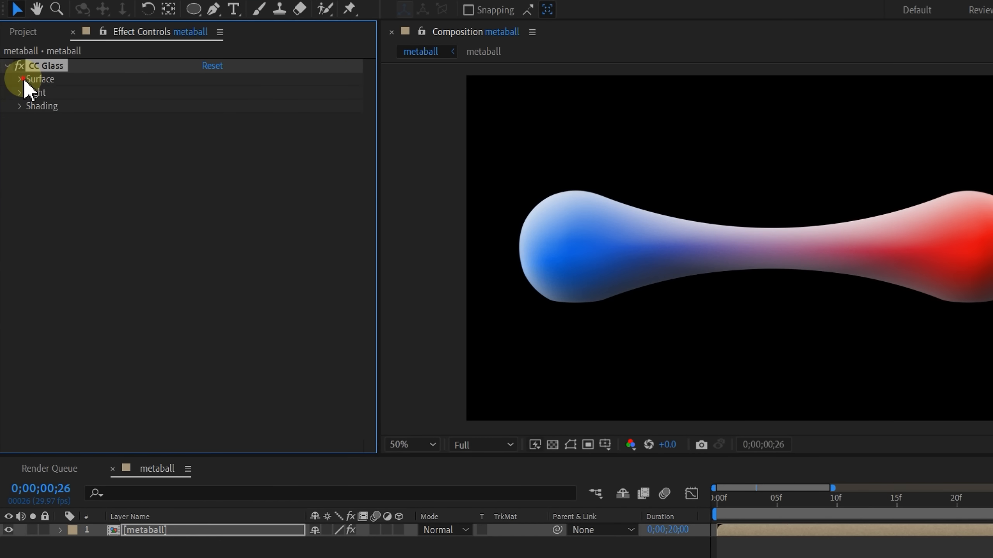
# In the CC Glass Surface settings, set the bump map Property to Alpha and the Softness to 45
pyautogui.click(13, 69)
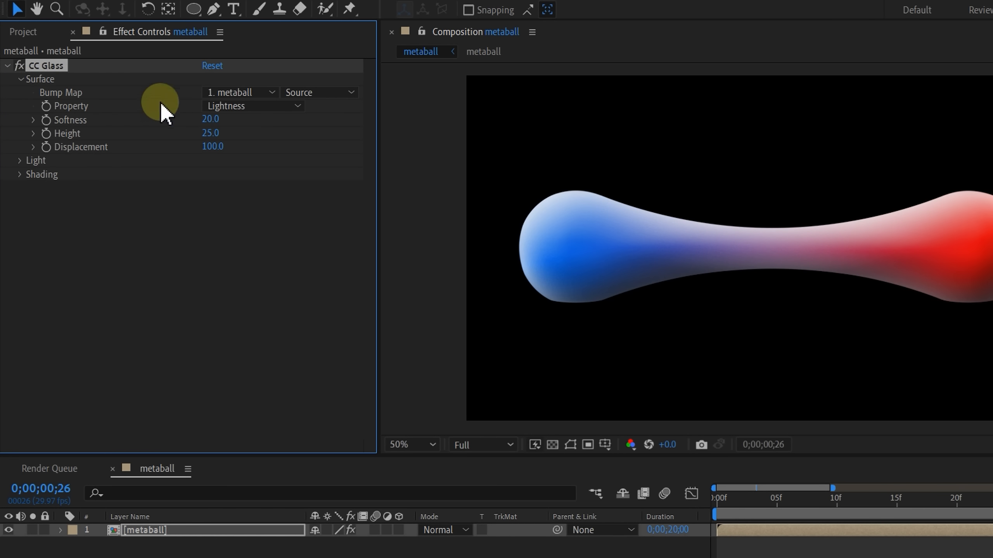
pyautogui.click(221, 107)
pyautogui.click(238, 169)
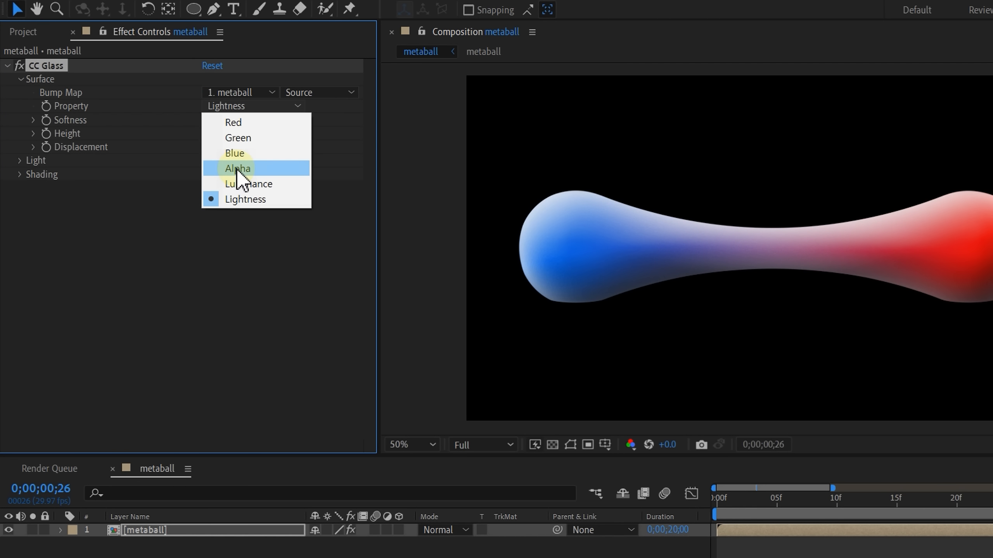
pyautogui.click(237, 169)
pyautogui.write('45')
pyautogui.click(160, 140)
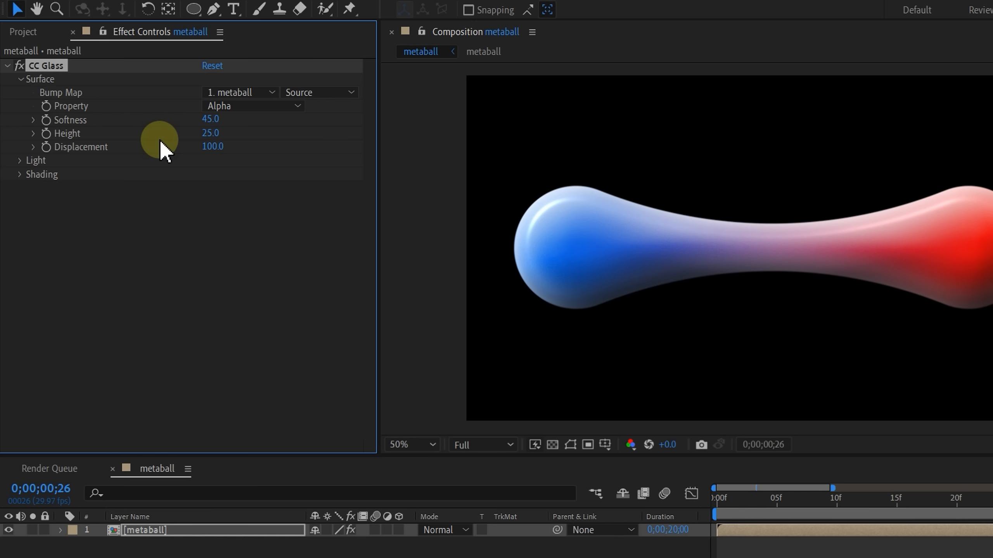
# Set the CC Glass surface Height to 51 and its Displacement to 270
pyautogui.click(210, 133)
pyautogui.write('5')
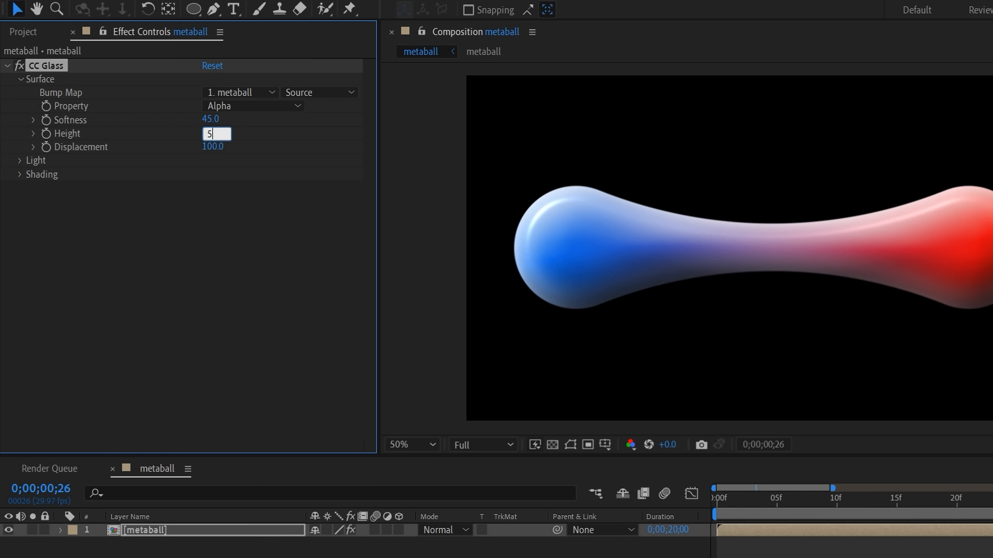
pyautogui.write('1')
pyautogui.click(174, 138)
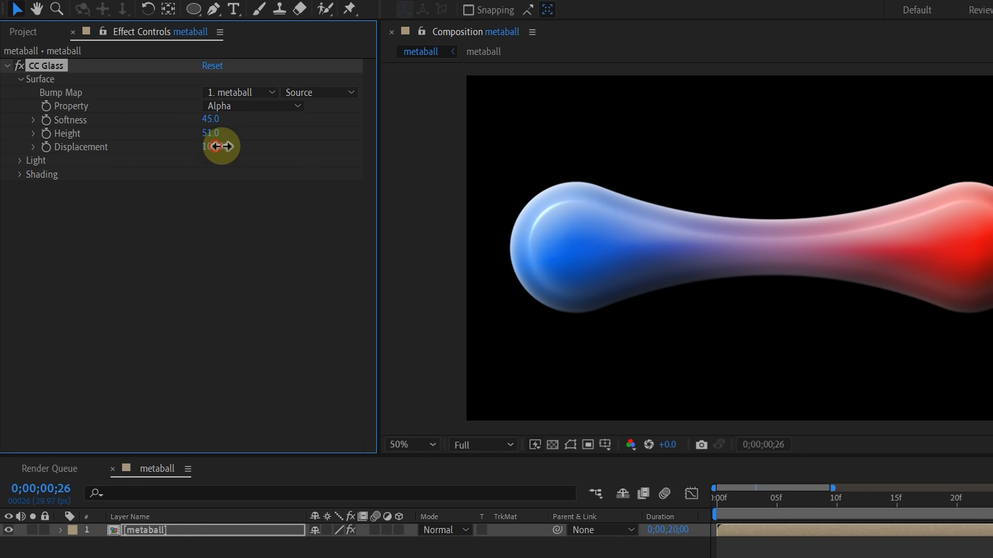
pyautogui.moveTo(215, 147); pyautogui.dragTo(250, 156)
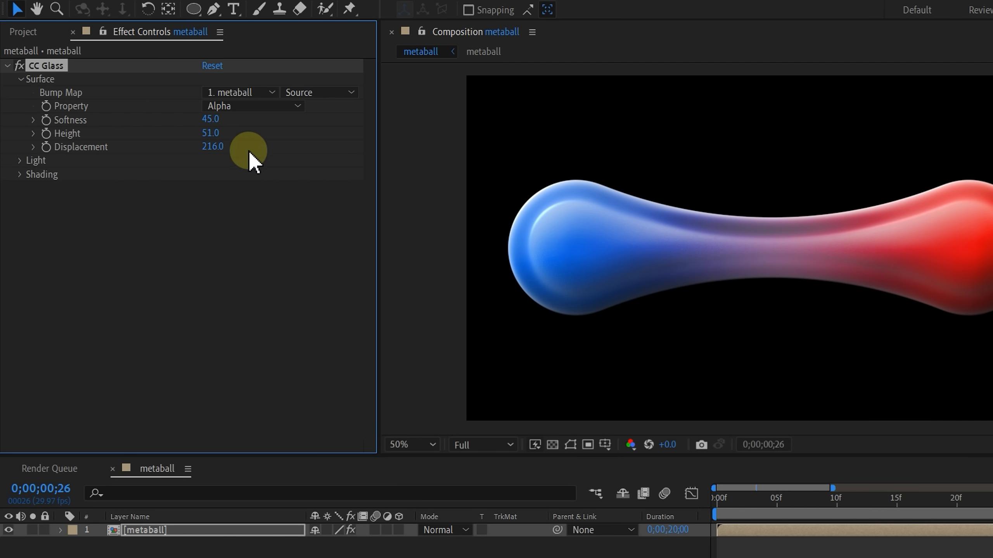
pyautogui.write('0')
pyautogui.click(160, 155)
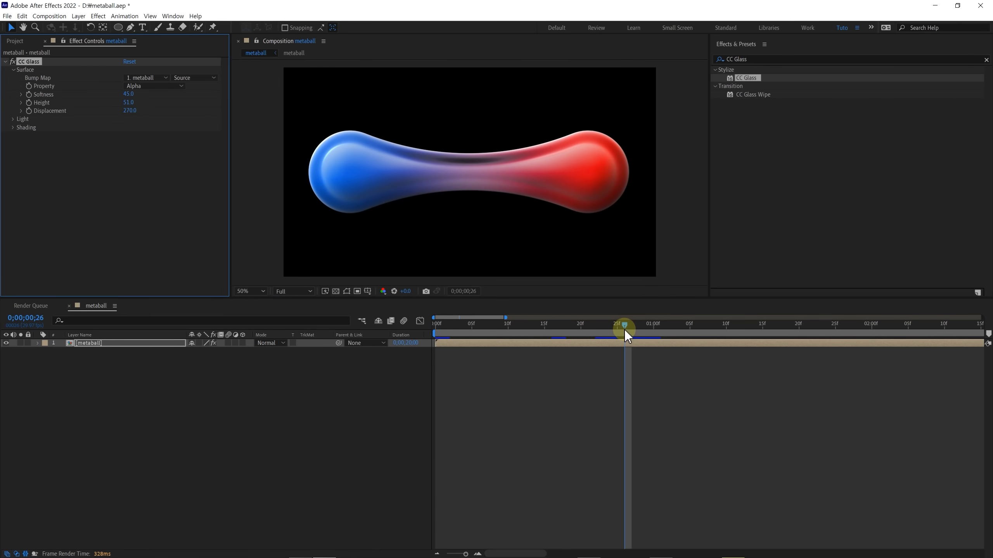
# Move the playhead to 0;00;01;00 and switch the CC Glass light source to AE Lights
pyautogui.moveTo(625, 330); pyautogui.dragTo(653, 336)
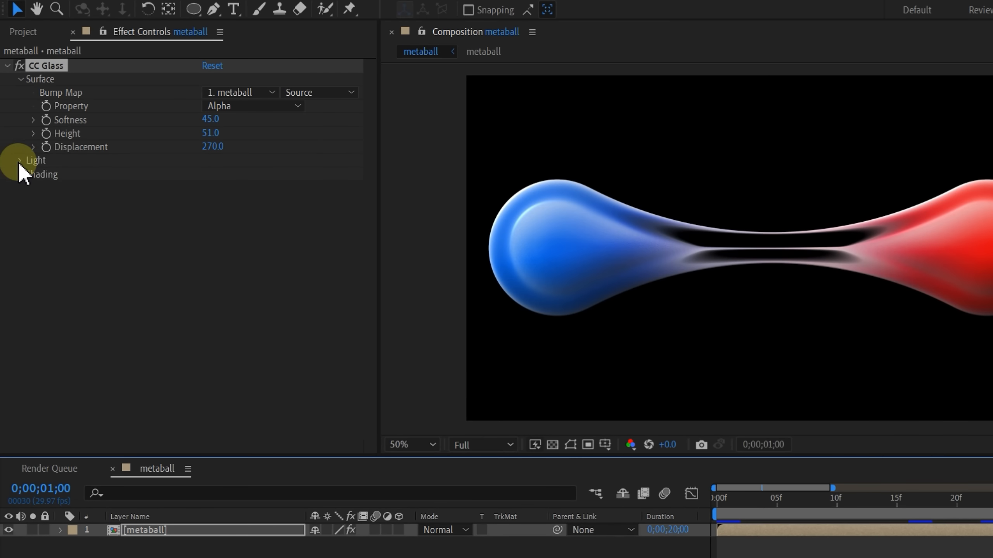
pyautogui.click(12, 120)
pyautogui.click(214, 176)
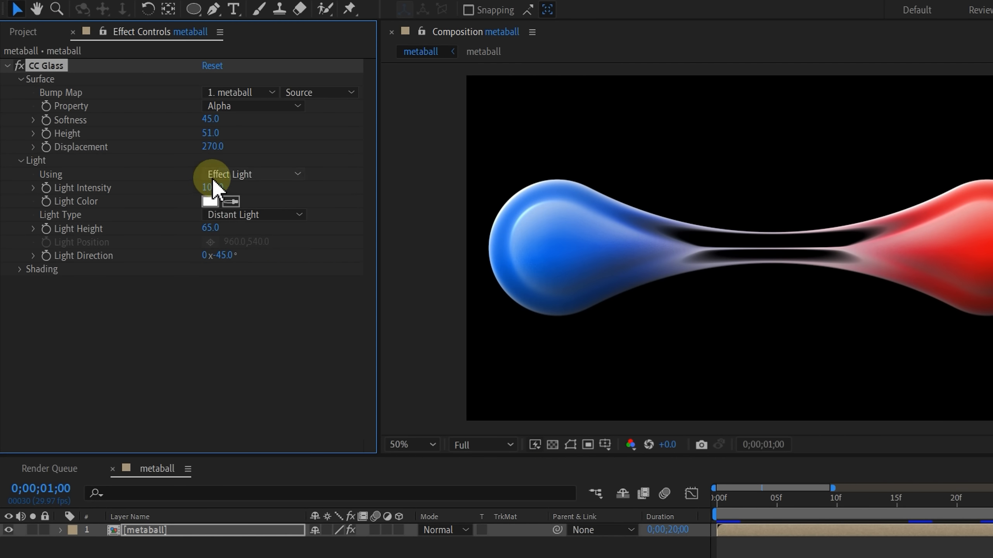
pyautogui.click(232, 206)
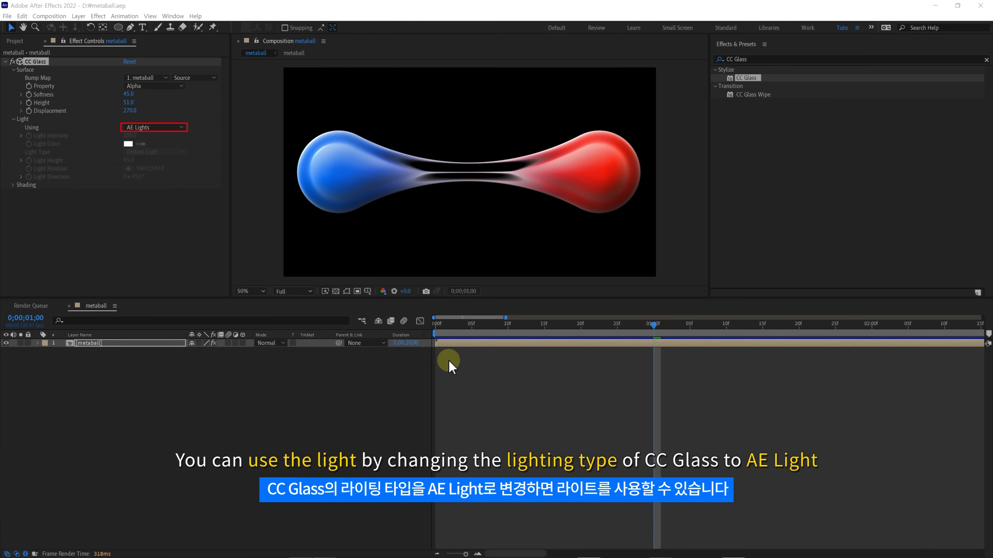
# Add a blue point light with 200% intensity, no falloff and no shadows, and position it over the center of the blue ball
pyautogui.rightClick(690, 522)
pyautogui.moveTo(700, 531)
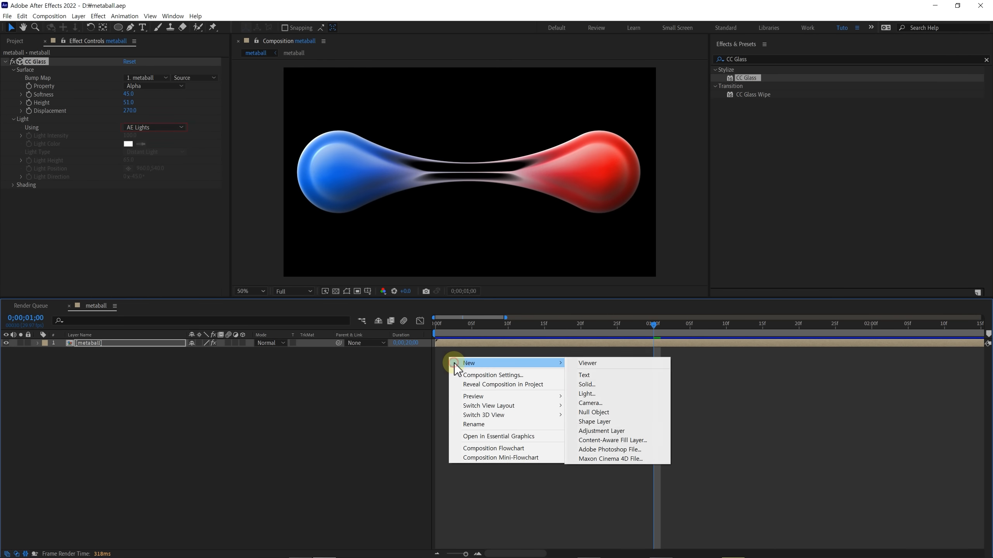
pyautogui.click(587, 394)
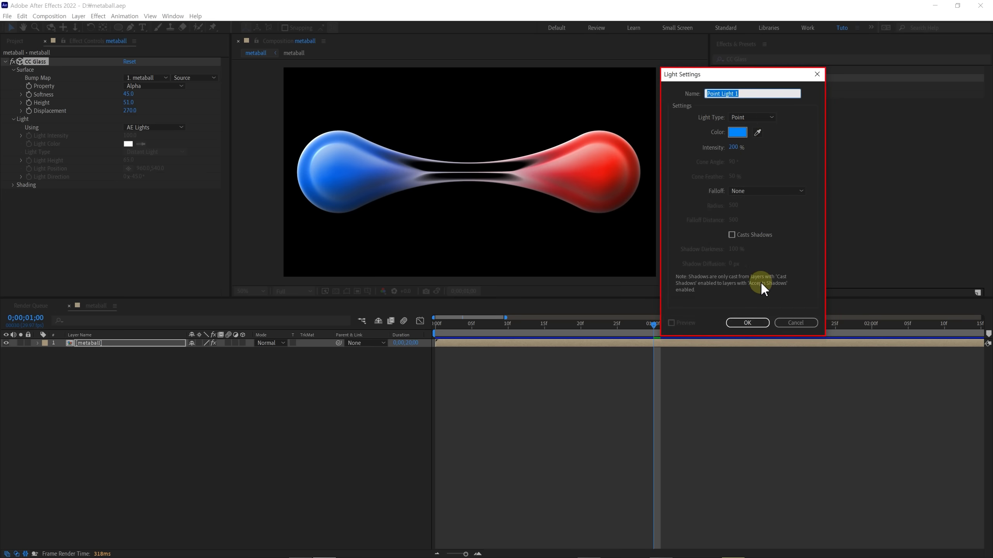
pyautogui.click(756, 324)
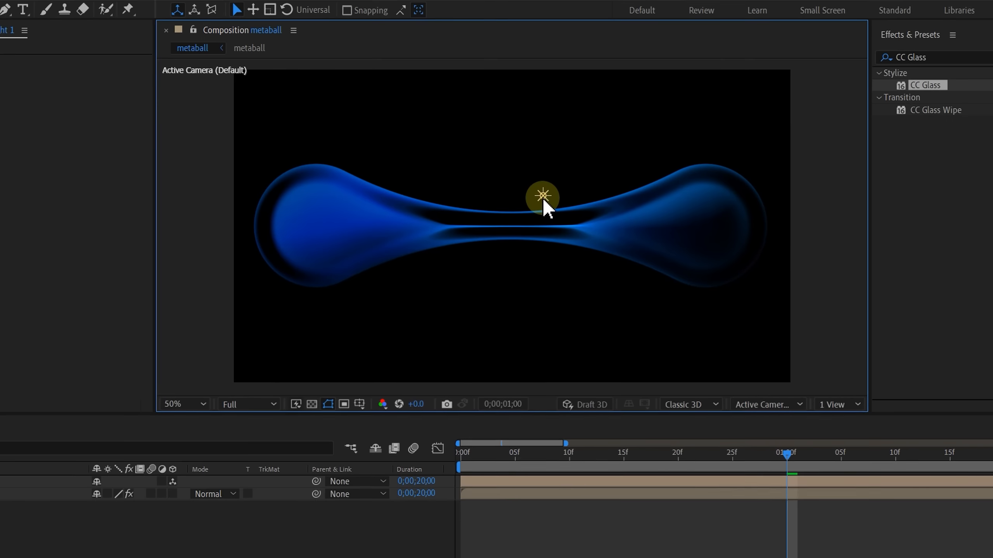
pyautogui.moveTo(425, 207); pyautogui.dragTo(319, 228)
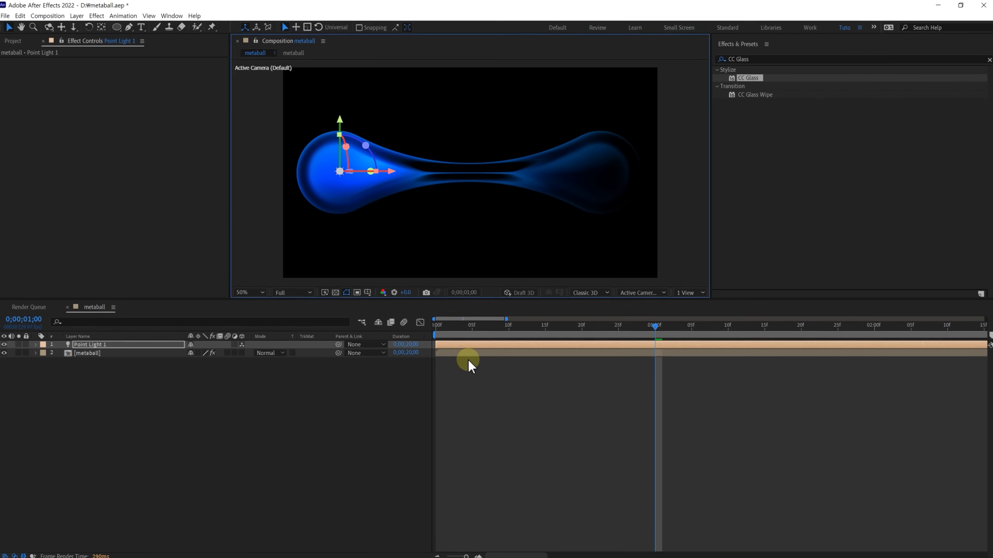
pyautogui.click(456, 363)
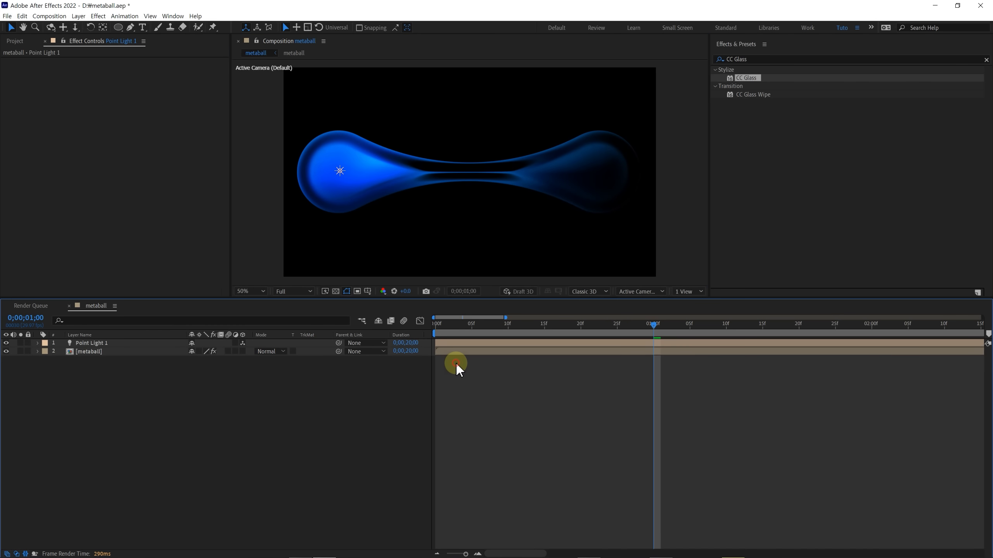
# Add a second point light in orange with 200% intensity and position it over the center of the red ball
pyautogui.rightClick(456, 363)
pyautogui.moveTo(481, 369)
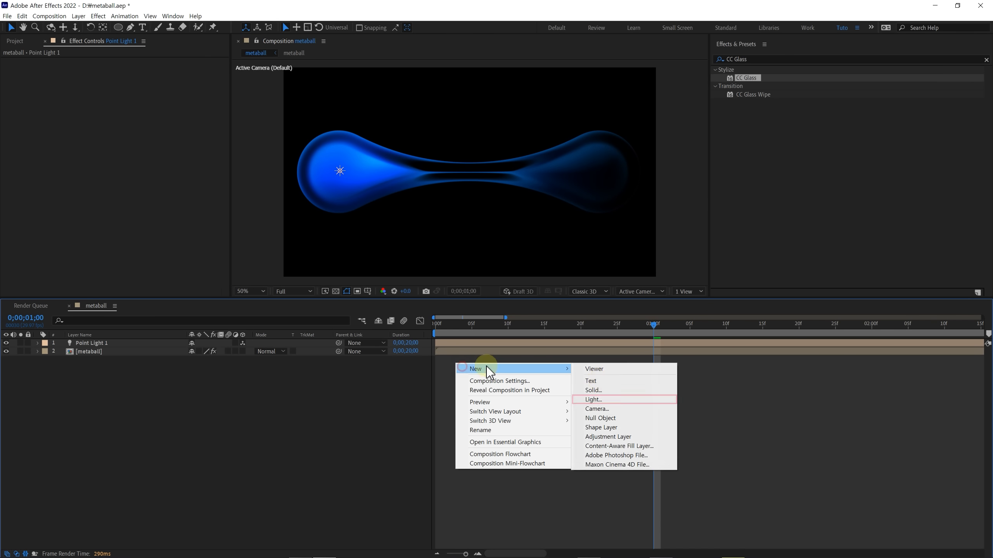
pyautogui.click(602, 405)
pyautogui.click(736, 133)
pyautogui.moveTo(543, 344); pyautogui.dragTo(547, 368)
pyautogui.click(621, 247)
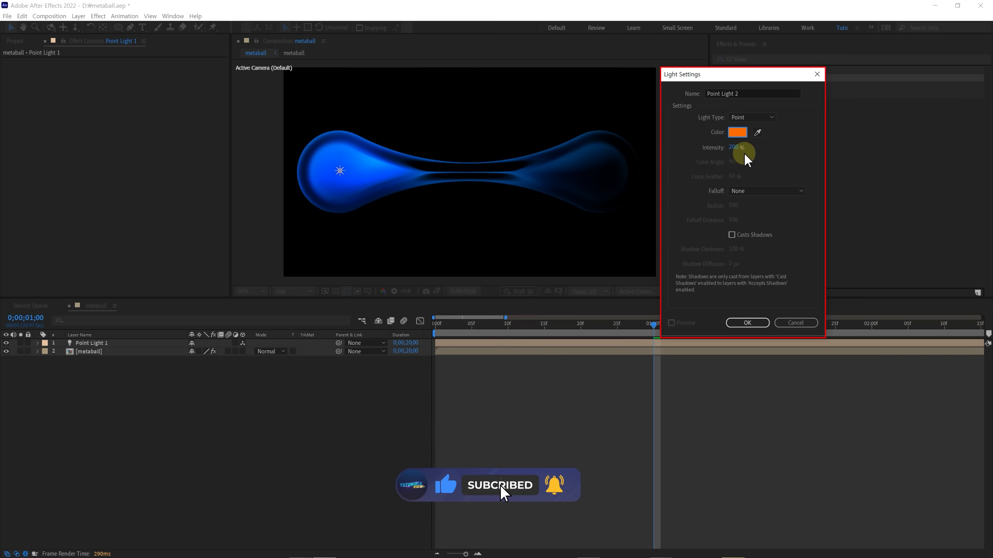
pyautogui.click(747, 323)
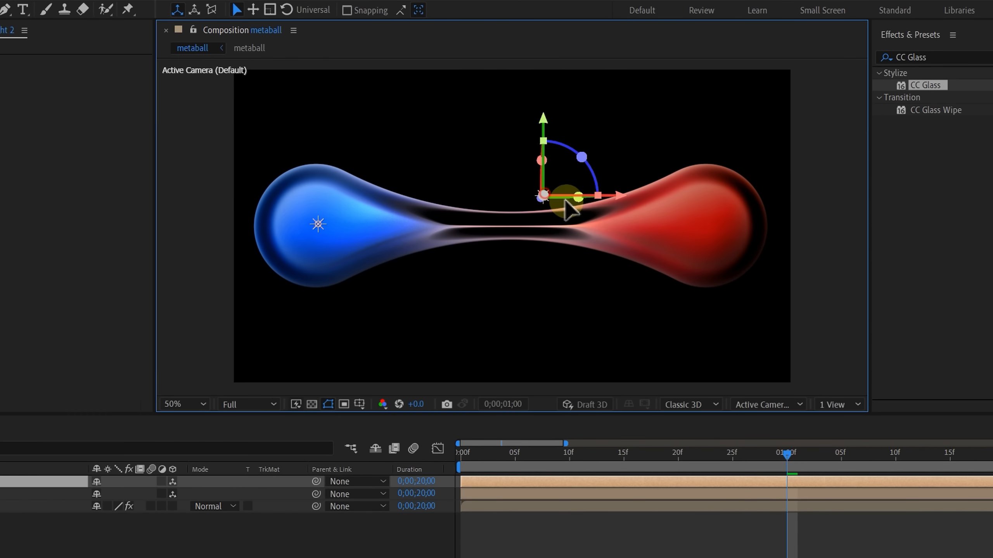
pyautogui.moveTo(566, 200); pyautogui.dragTo(695, 224)
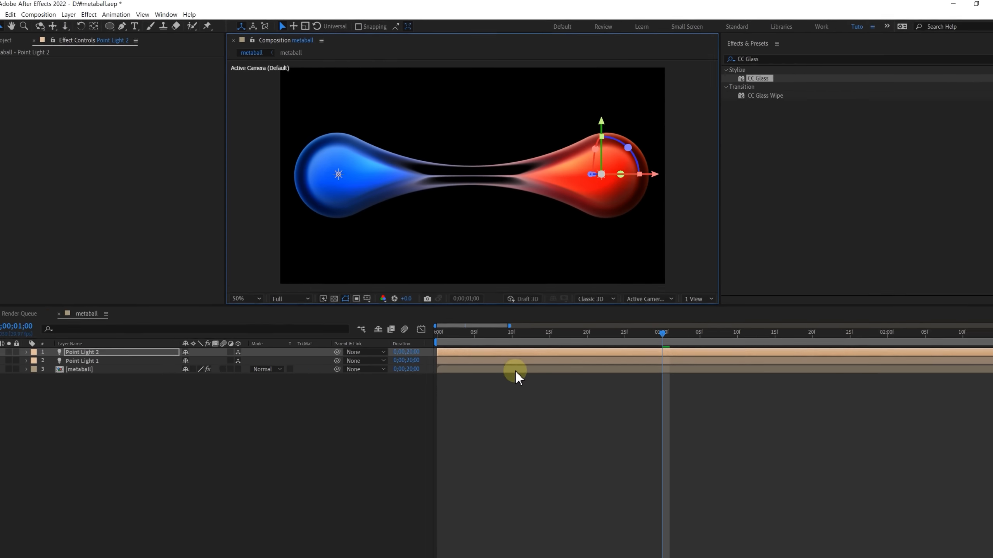
pyautogui.click(569, 525)
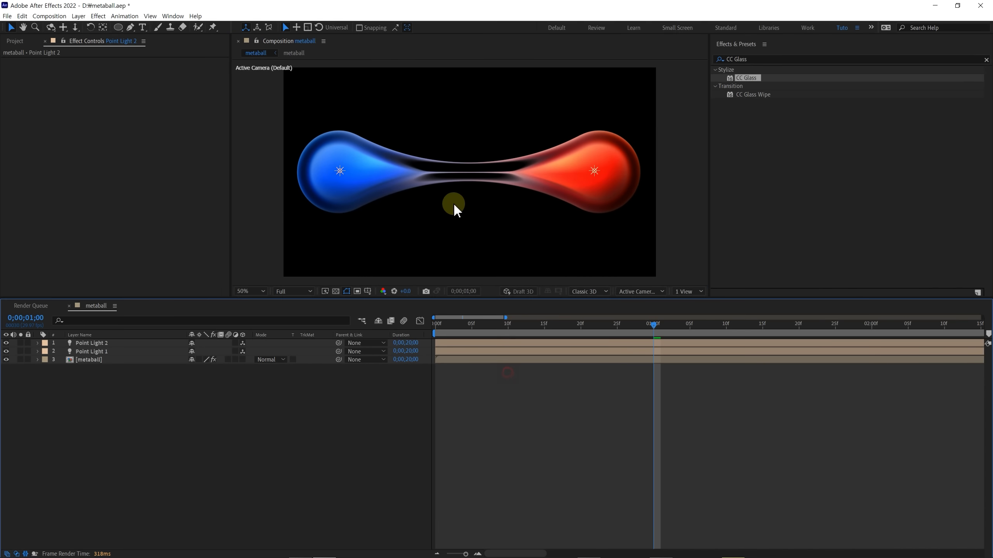
# Set the metaball layer's CC Glass shading Specular to 100 and raise its Diffuse value
pyautogui.click(76, 360)
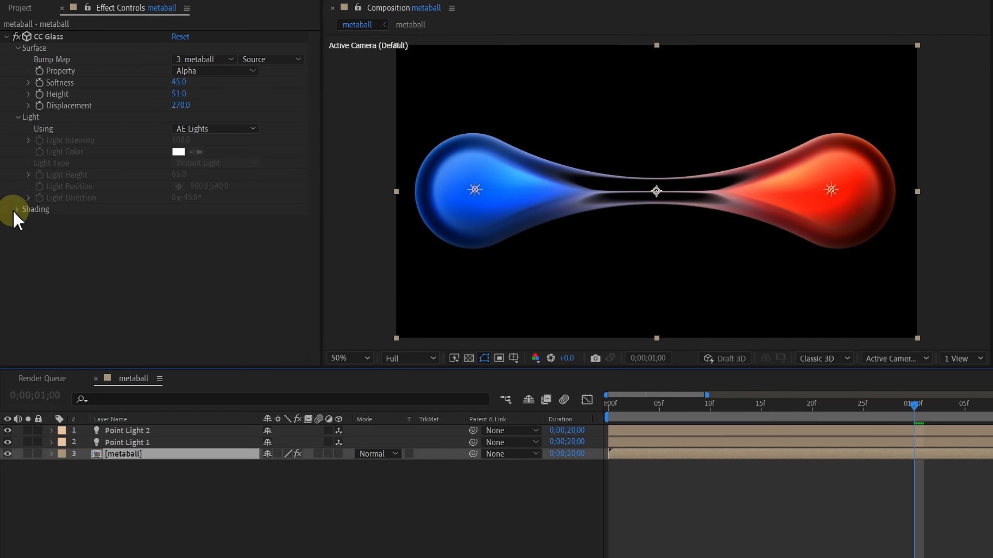
pyautogui.click(13, 184)
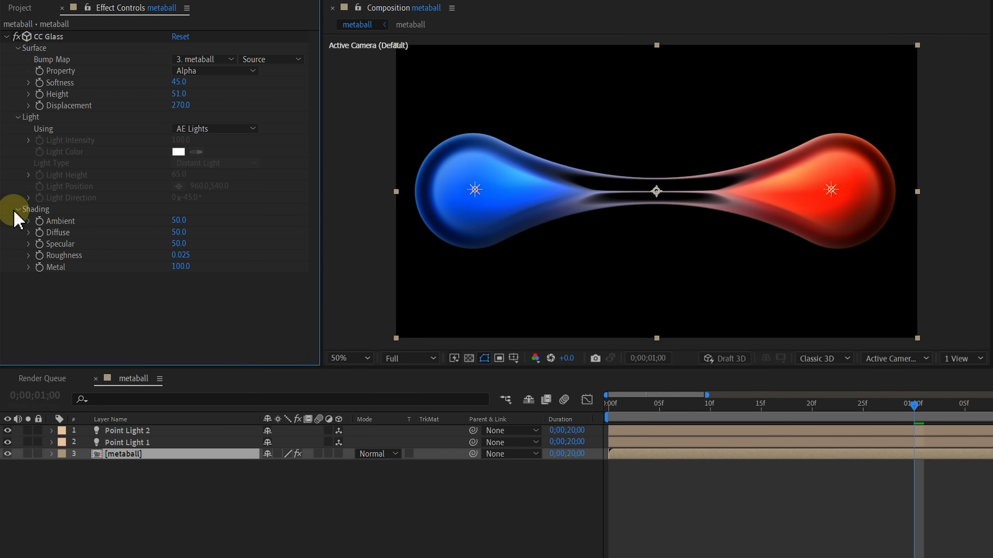
pyautogui.click(148, 232)
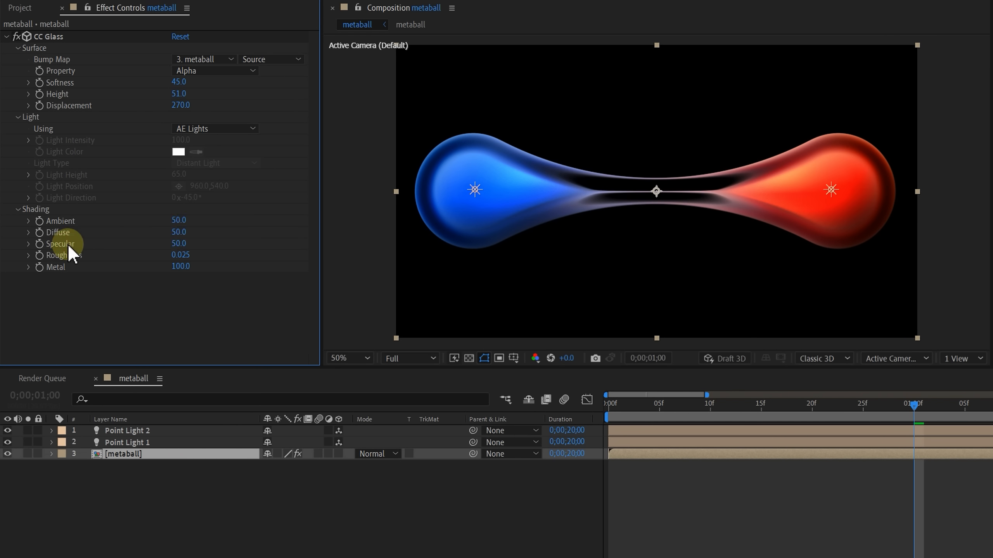
pyautogui.moveTo(178, 250); pyautogui.dragTo(292, 255)
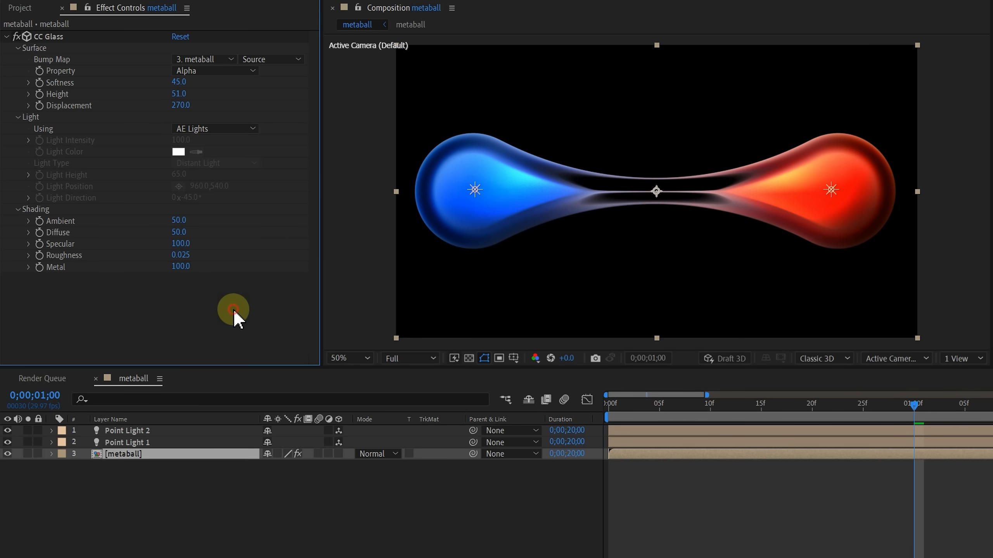
pyautogui.click(73, 240)
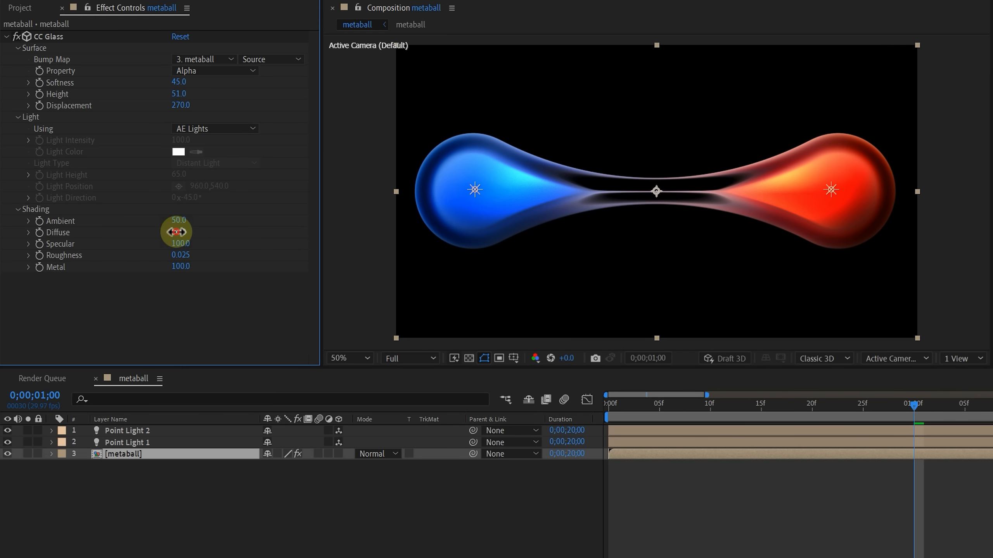
pyautogui.write('6')
pyautogui.press('Return')
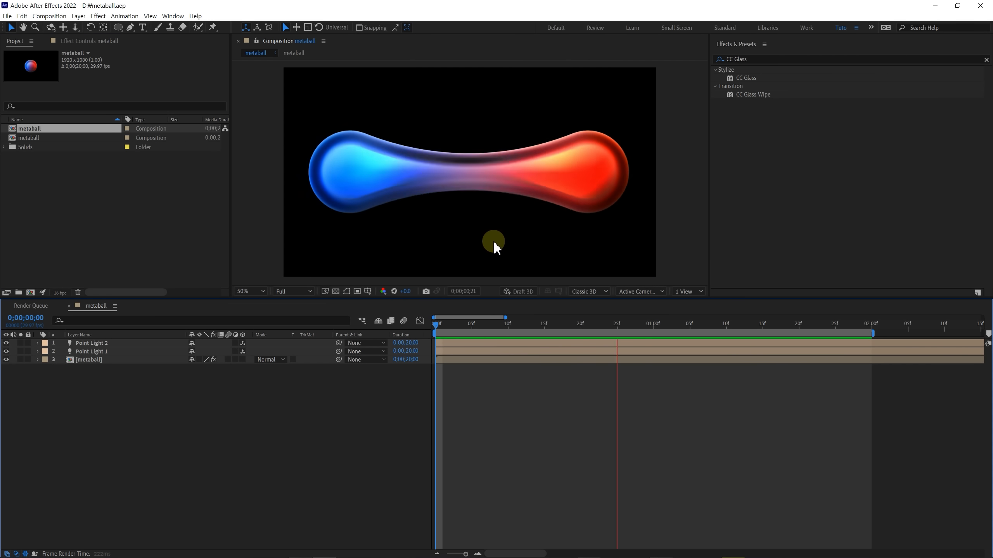
# Return the playhead to 0;00;01;00 and apply the CC Vector Blur effect to the metaball layer
pyautogui.click(579, 324)
pyautogui.moveTo(586, 334); pyautogui.dragTo(656, 344)
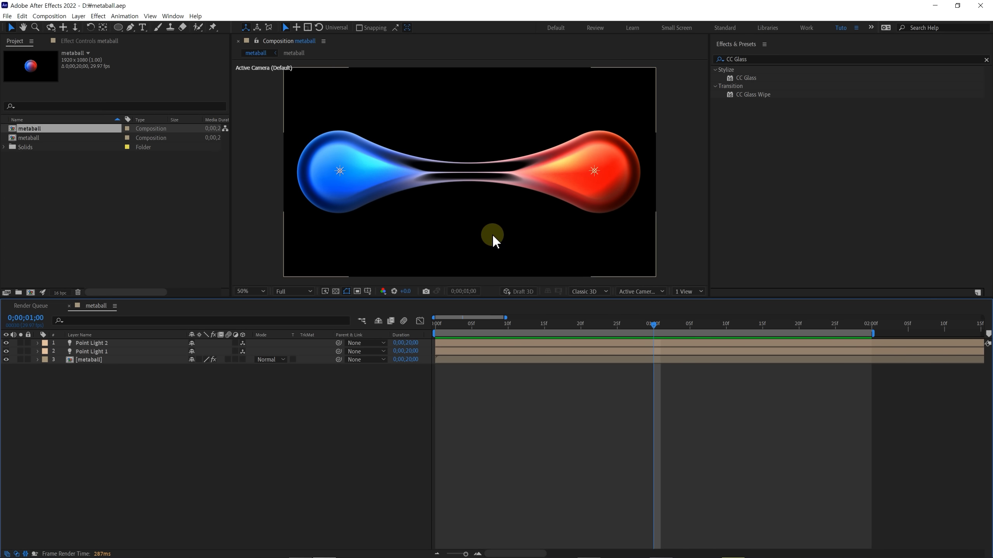
pyautogui.click(153, 360)
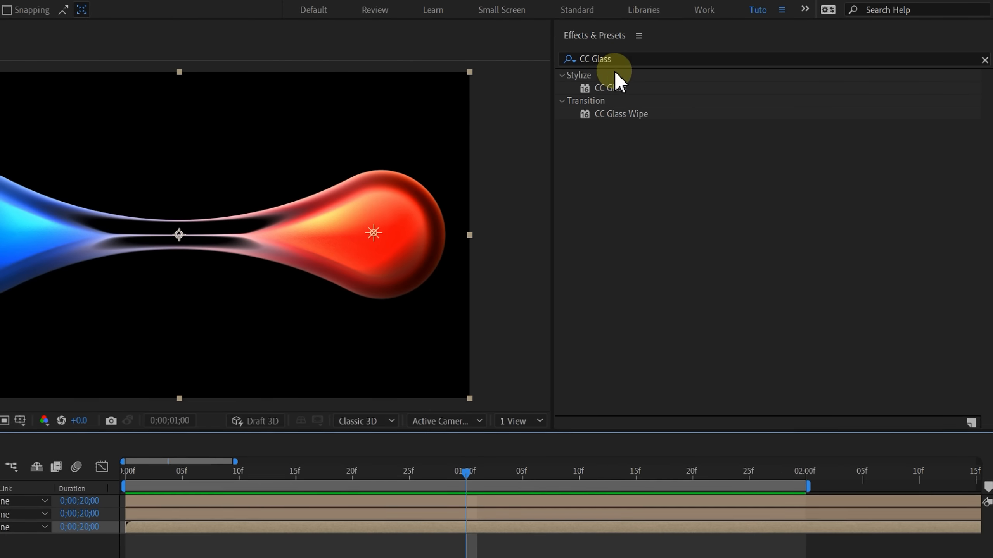
pyautogui.click(747, 59)
pyautogui.write('CC Vector Blur')
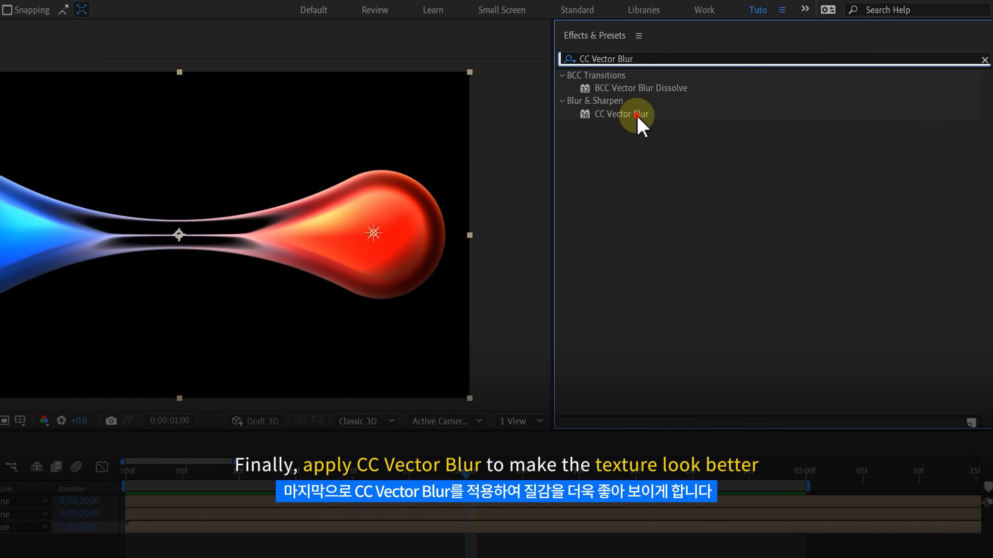
pyautogui.moveTo(634, 115); pyautogui.dragTo(191, 241)
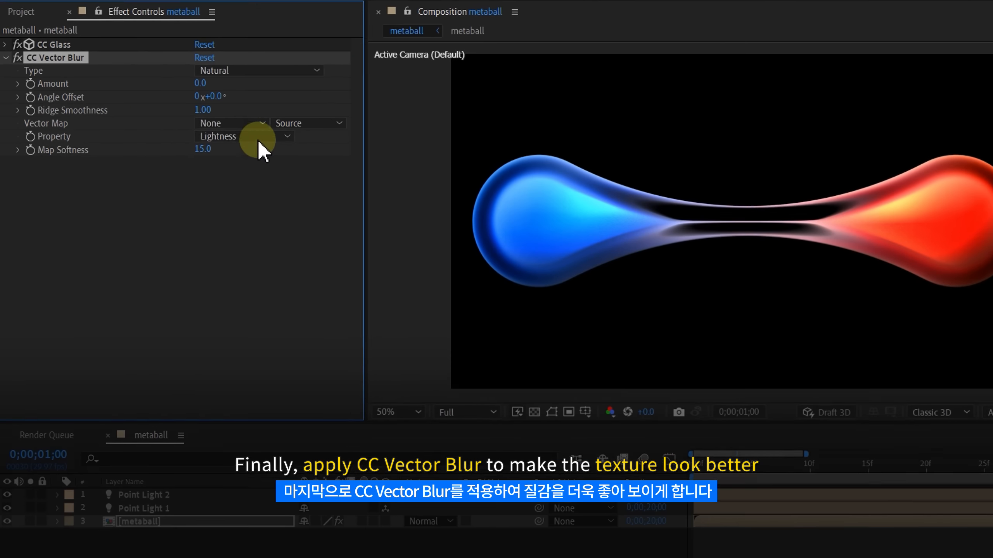
# Set CC Vector Blur to Property Alpha, Ridge Smoothness 65, Amount 220, Angle Offset -15° and Map Softness 9, and preview the animation from the start
pyautogui.click(259, 138)
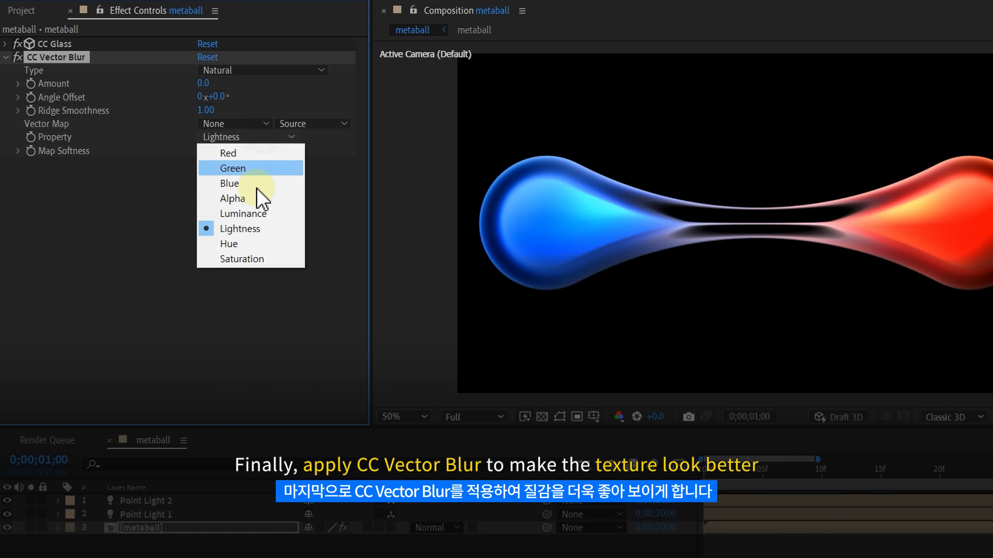
pyautogui.click(234, 199)
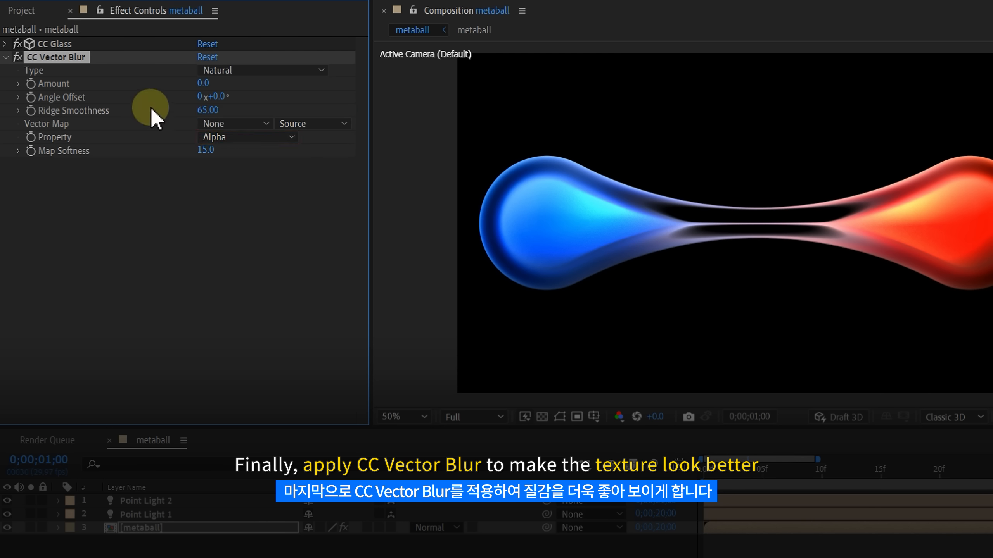
pyautogui.click(198, 83)
pyautogui.press('Return')
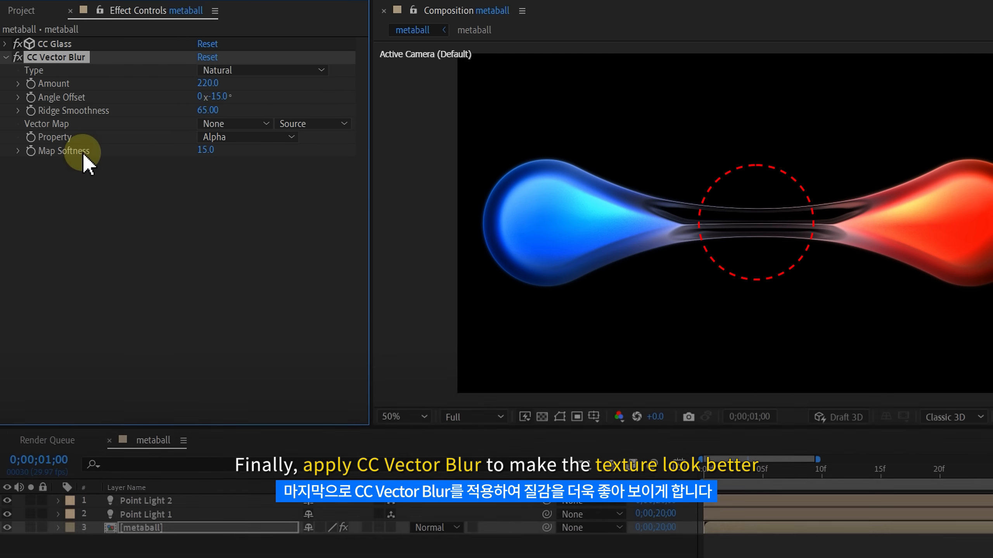
pyautogui.moveTo(202, 155); pyautogui.dragTo(278, 211)
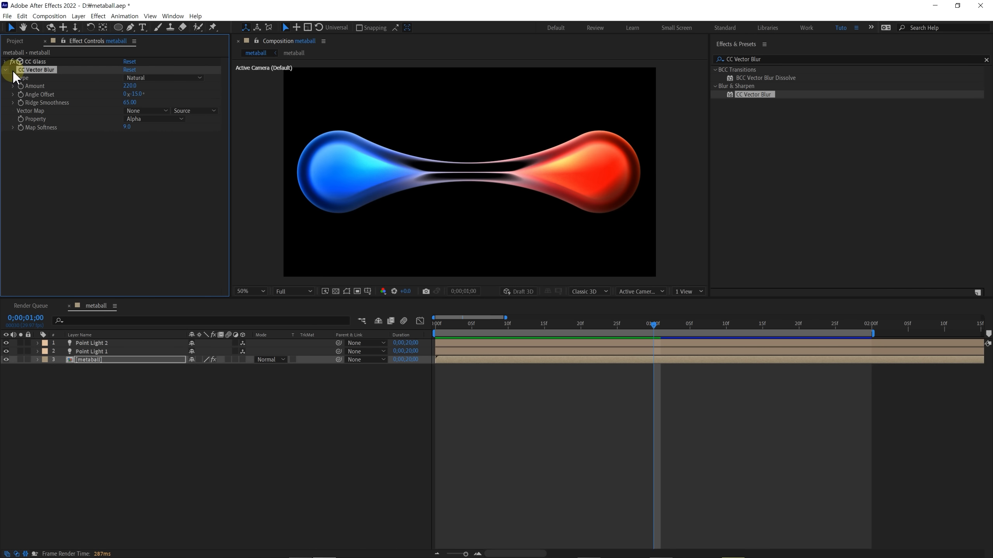
pyautogui.moveTo(450, 330); pyautogui.dragTo(422, 328)
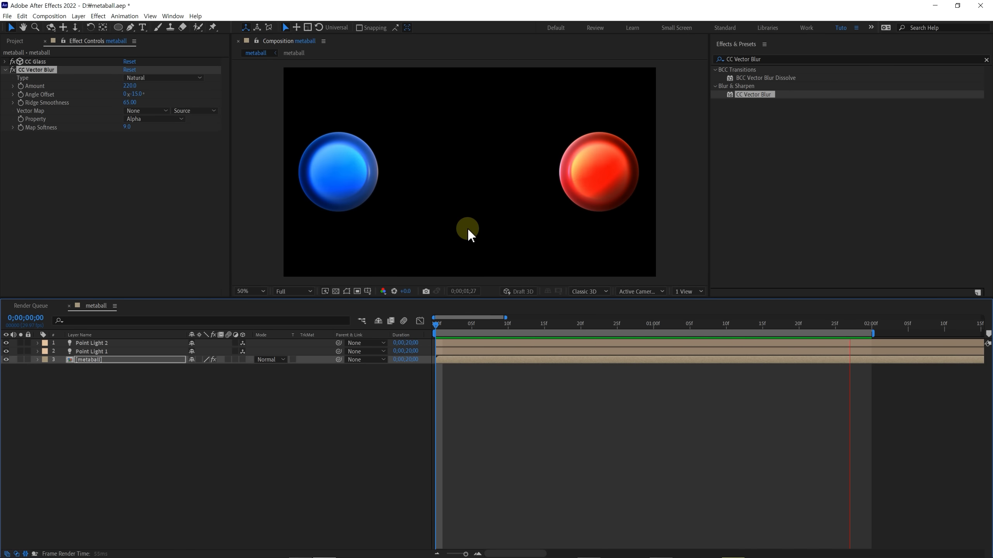
pyautogui.press('space')
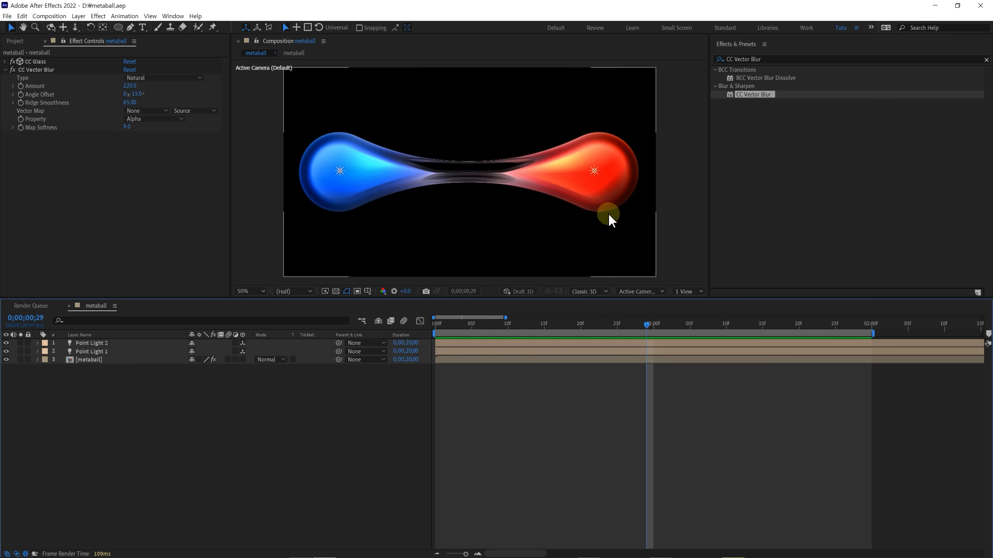
# Reveal the orange point light's options, try other intensities and a shifted position over the red ball, and undo the move
pyautogui.click(594, 172)
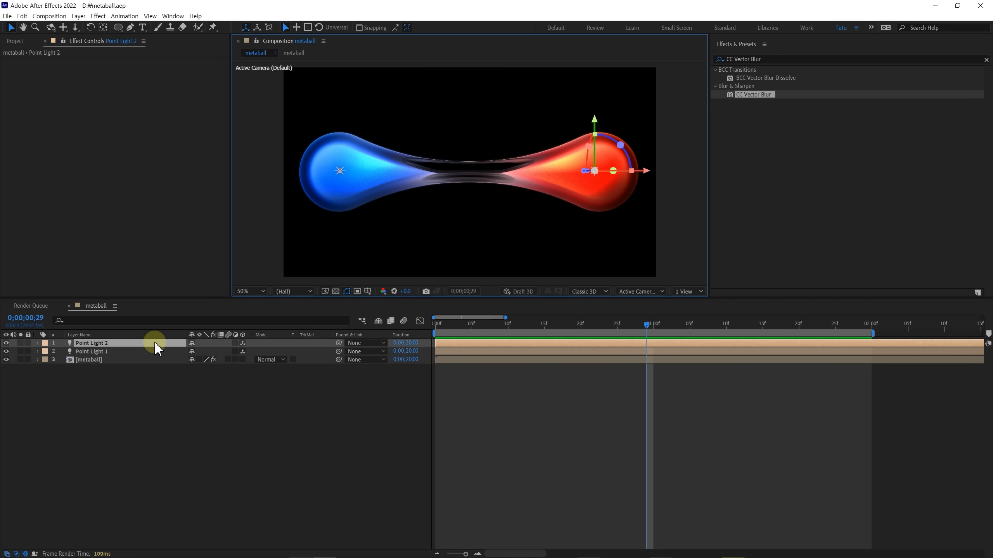
pyautogui.press('a')
pyautogui.press('a')
pyautogui.moveTo(182, 363)
pyautogui.mouseDown()
pyautogui.moveTo(137, 372)
pyautogui.moveTo(178, 366)
pyautogui.mouseUp()
pyautogui.moveTo(604, 185)
pyautogui.mouseDown()
pyautogui.moveTo(614, 148)
pyautogui.moveTo(570, 129)
pyautogui.moveTo(532, 193)
pyautogui.moveTo(486, 192)
pyautogui.moveTo(377, 160)
pyautogui.moveTo(569, 199)
pyautogui.moveTo(592, 179)
pyautogui.mouseUp()
pyautogui.hotkey('ctrl', 'z')
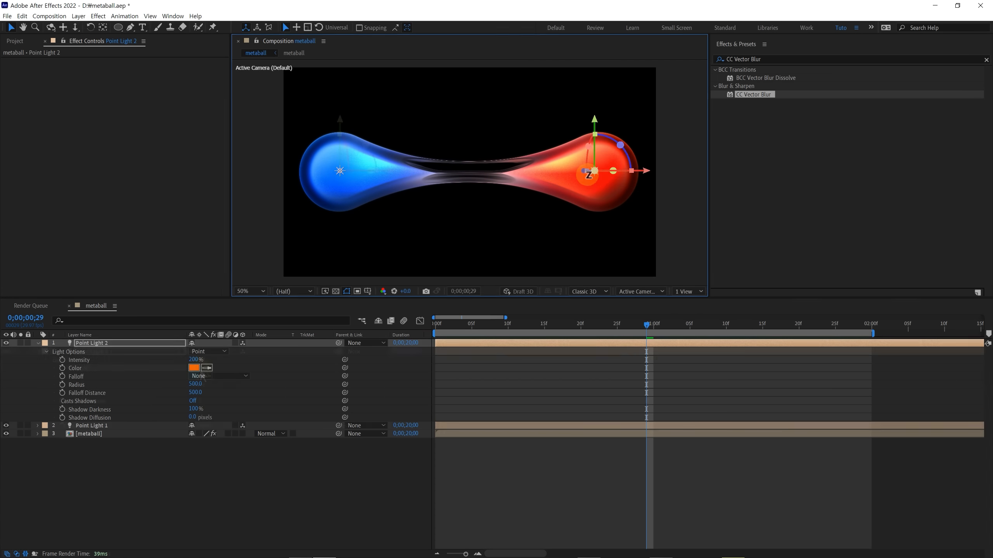
pyautogui.moveTo(188, 368)
pyautogui.mouseDown()
pyautogui.moveTo(210, 364)
pyautogui.moveTo(166, 373)
pyautogui.moveTo(186, 366)
pyautogui.mouseUp()
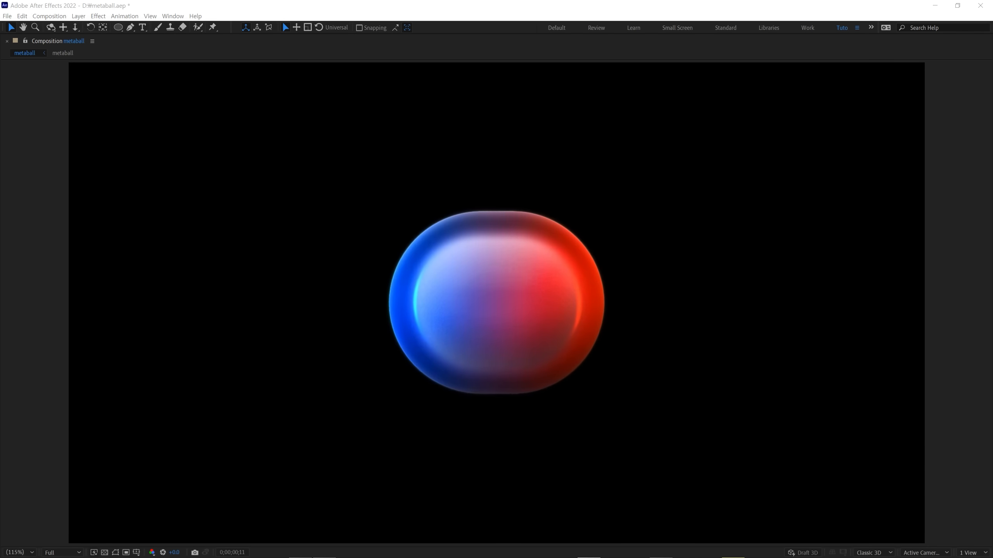
# Move the two null controllers apart and together to stretch and merge the blue and red balls
pyautogui.moveTo(673, 363); pyautogui.dragTo(930, 357)
pyautogui.moveTo(930, 357); pyautogui.dragTo(917, 374)
pyautogui.moveTo(467, 321); pyautogui.dragTo(374, 396)
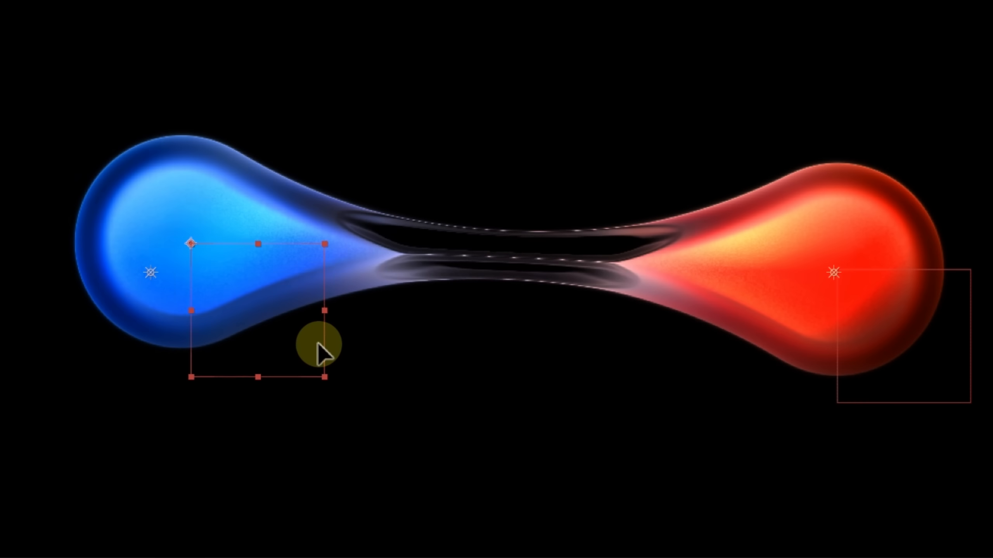
pyautogui.moveTo(908, 360); pyautogui.dragTo(705, 390)
pyautogui.moveTo(208, 404); pyautogui.dragTo(102, 350)
pyautogui.moveTo(692, 428); pyautogui.dragTo(891, 391)
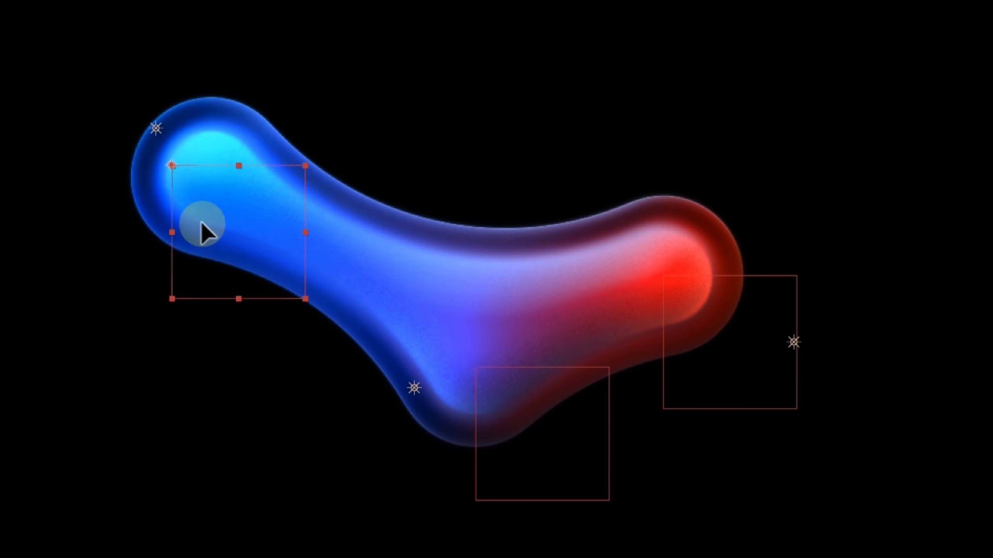
# Reposition the null controllers of the three-ball metaball, pulling the blue and red ends outward from the lower middle ball
pyautogui.moveTo(202, 228); pyautogui.dragTo(224, 221)
pyautogui.moveTo(791, 317); pyautogui.dragTo(883, 280)
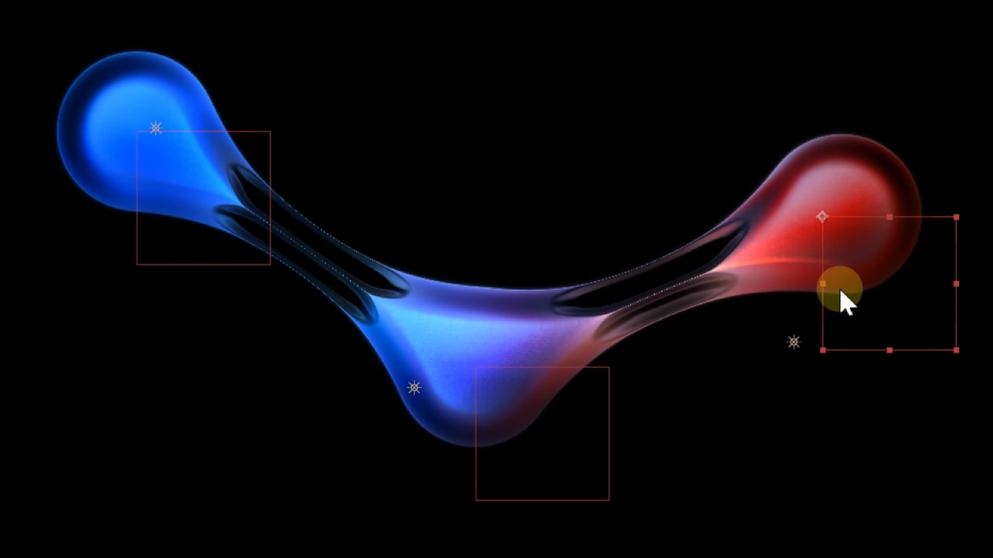
pyautogui.moveTo(559, 428)
pyautogui.mouseDown()
pyautogui.moveTo(534, 454)
pyautogui.moveTo(615, 432)
pyautogui.moveTo(561, 422)
pyautogui.mouseUp()
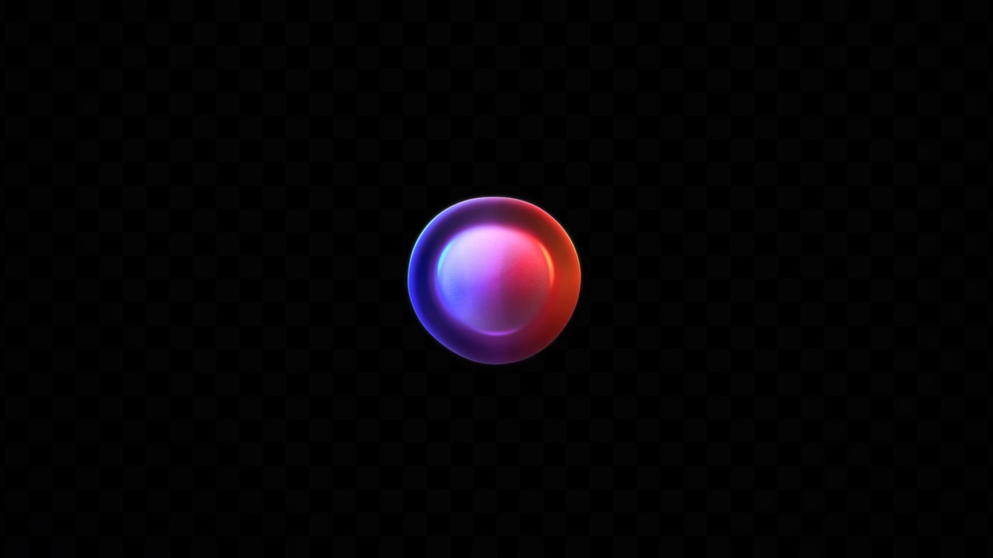